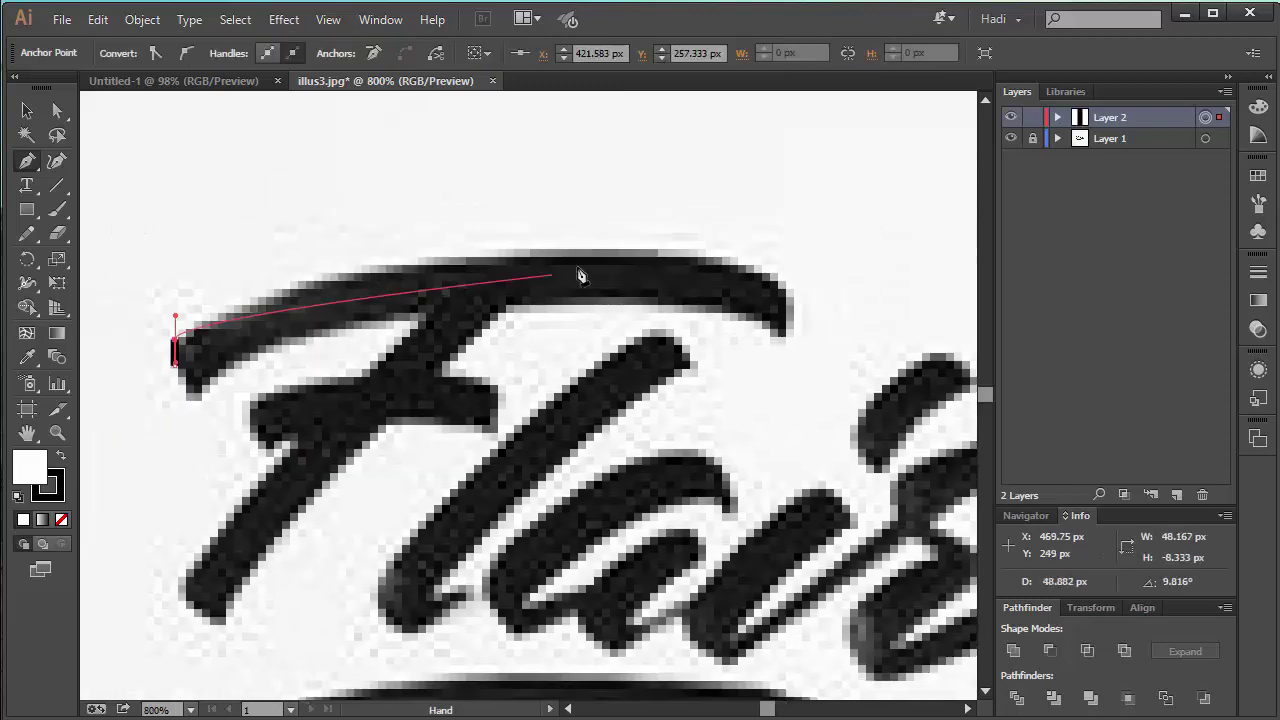
Set the path's fill to none and trace the upper edge and right end of the F's top bar.
drag(824, 258, 836, 260)
key(slash)
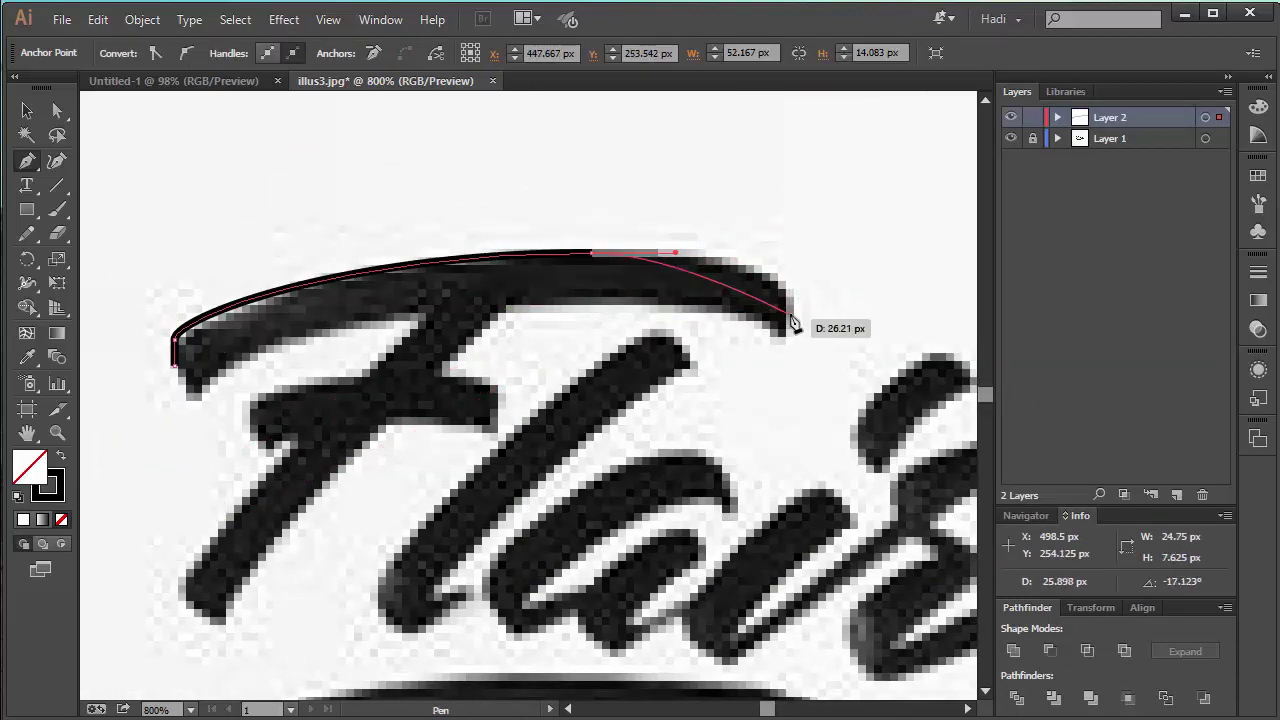
drag(792, 367, 758, 333)
scroll(793, 350, up, 2)
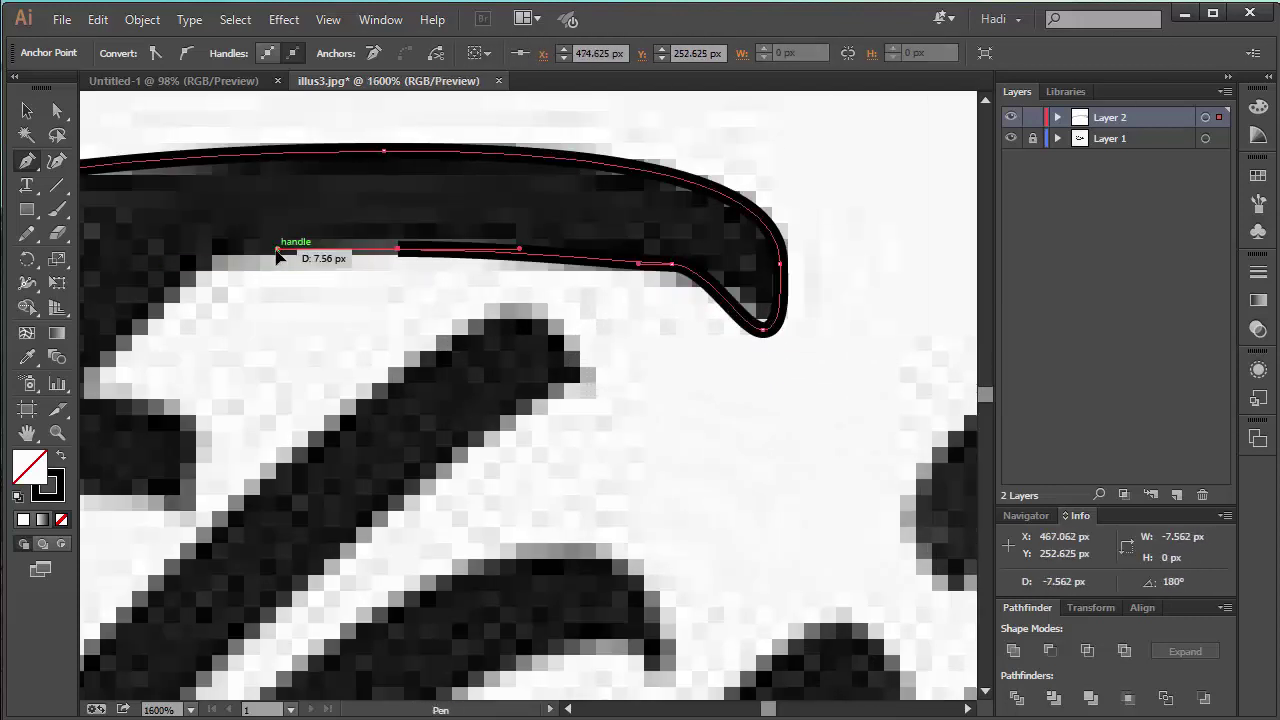
Trace the lower edge and left end of the F's top bar and close the outline.
drag(681, 278, 520, 272)
scroll(600, 250, down, 3)
scroll(623, 191, down, 1)
scroll(168, 343, down, 2)
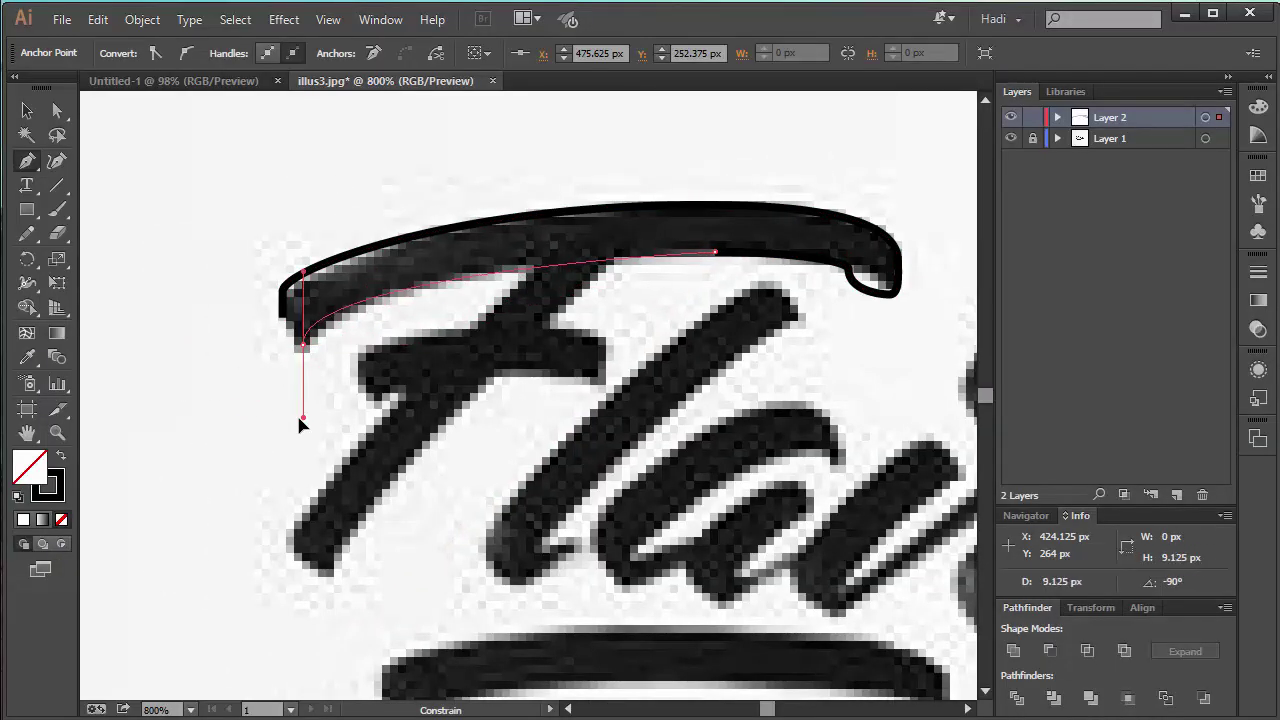
scroll(302, 425, up, 3)
click(263, 172)
scroll(534, 509, down, 2)
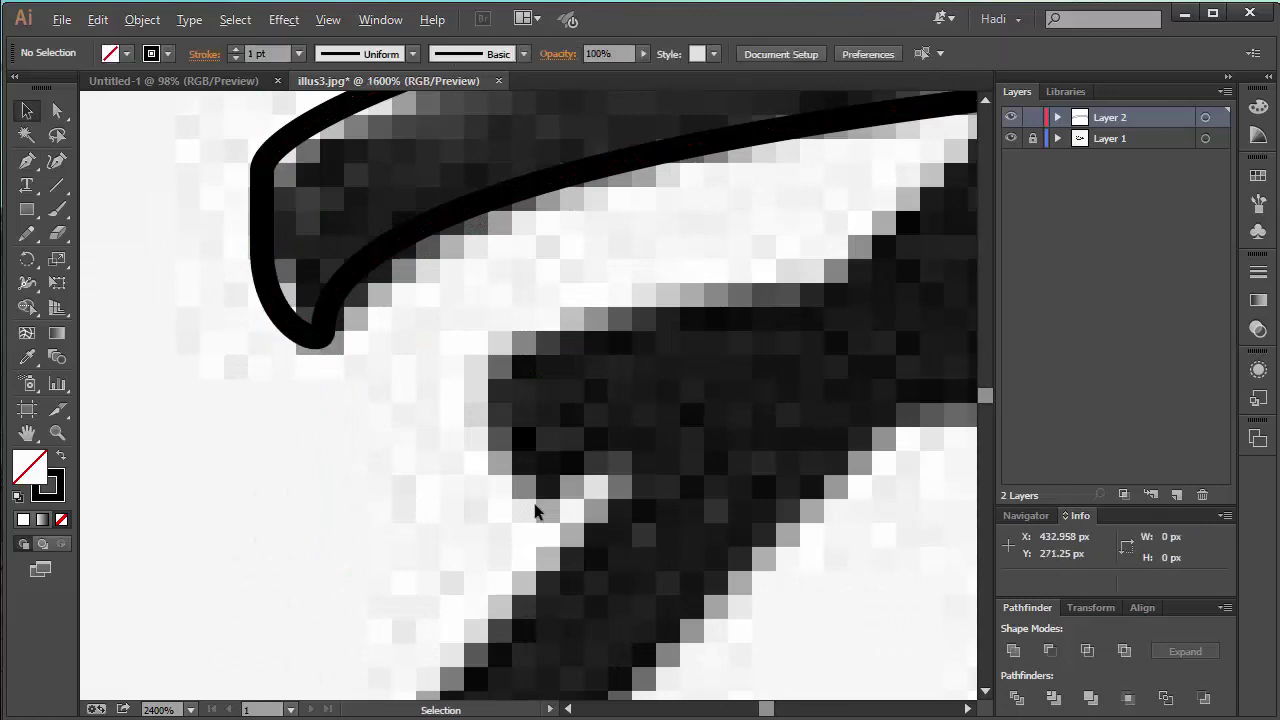
Hide and reshow Layer 1 to check the traced top bar without the template image.
scroll(534, 509, down, 1)
click(1010, 138)
click(1010, 138)
Trace the left edge of the F's stem together with the left end of its small crossbar.
click(374, 549)
drag(374, 549, 514, 421)
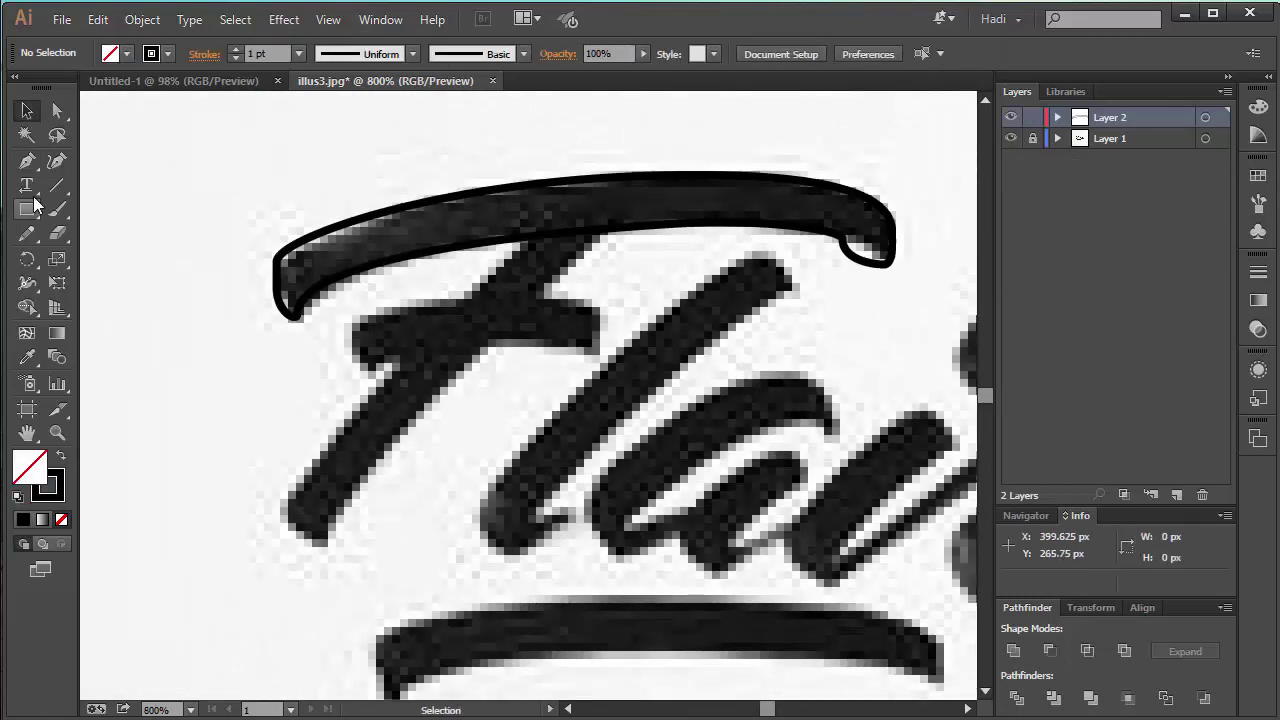
click(462, 312)
drag(354, 350, 396, 441)
scroll(385, 360, up, 3)
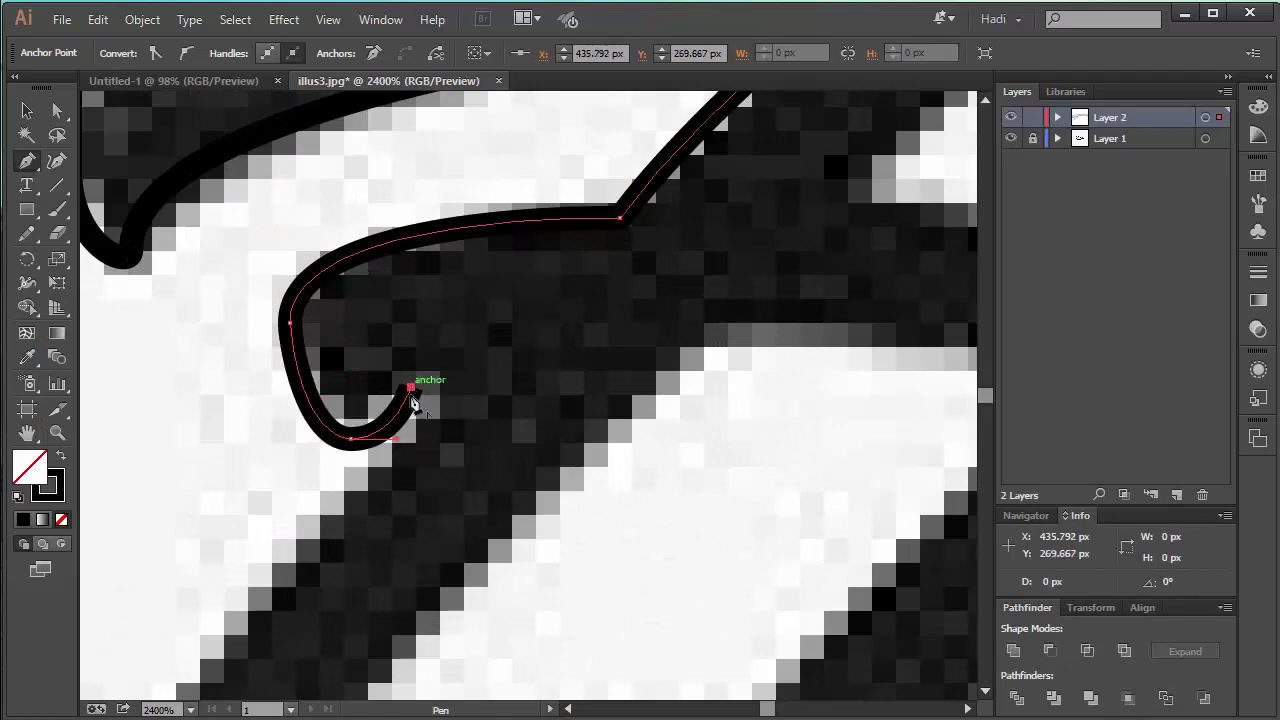
key(ctrl+minus)
key(ctrl+minus)
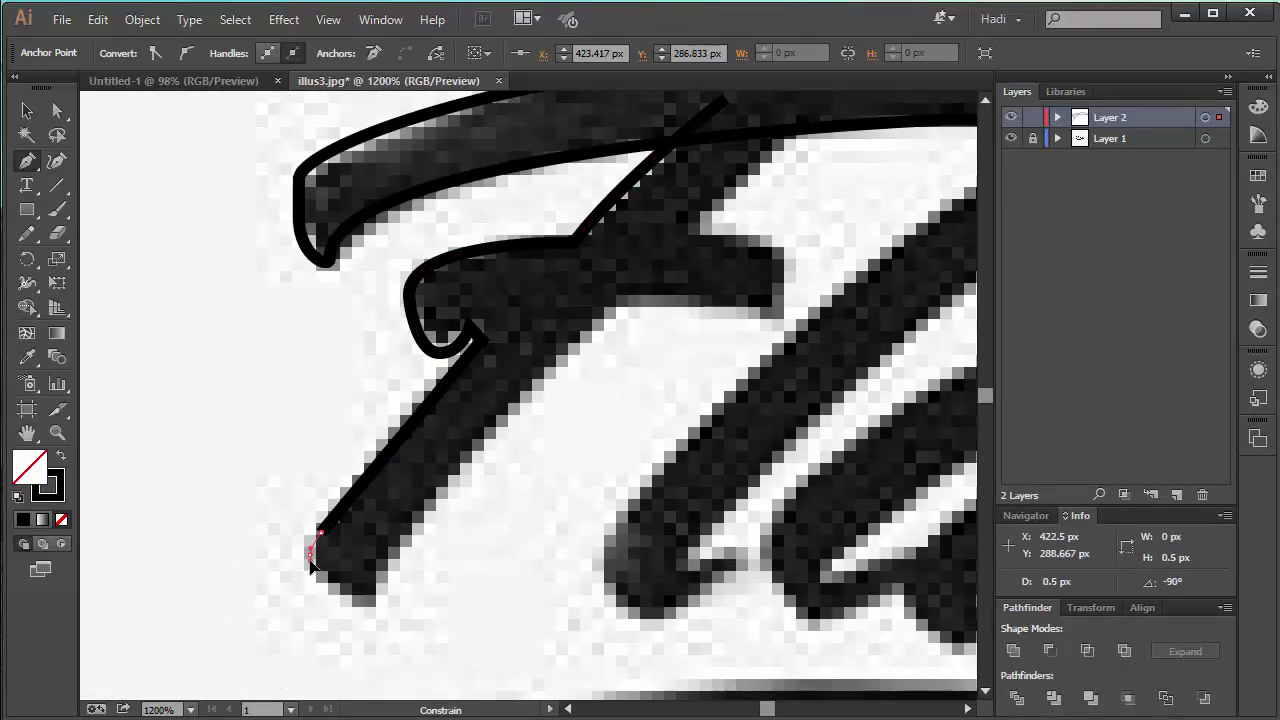
Trace the right side of the stem and crossbar, closing them as one combined outline.
click(621, 304)
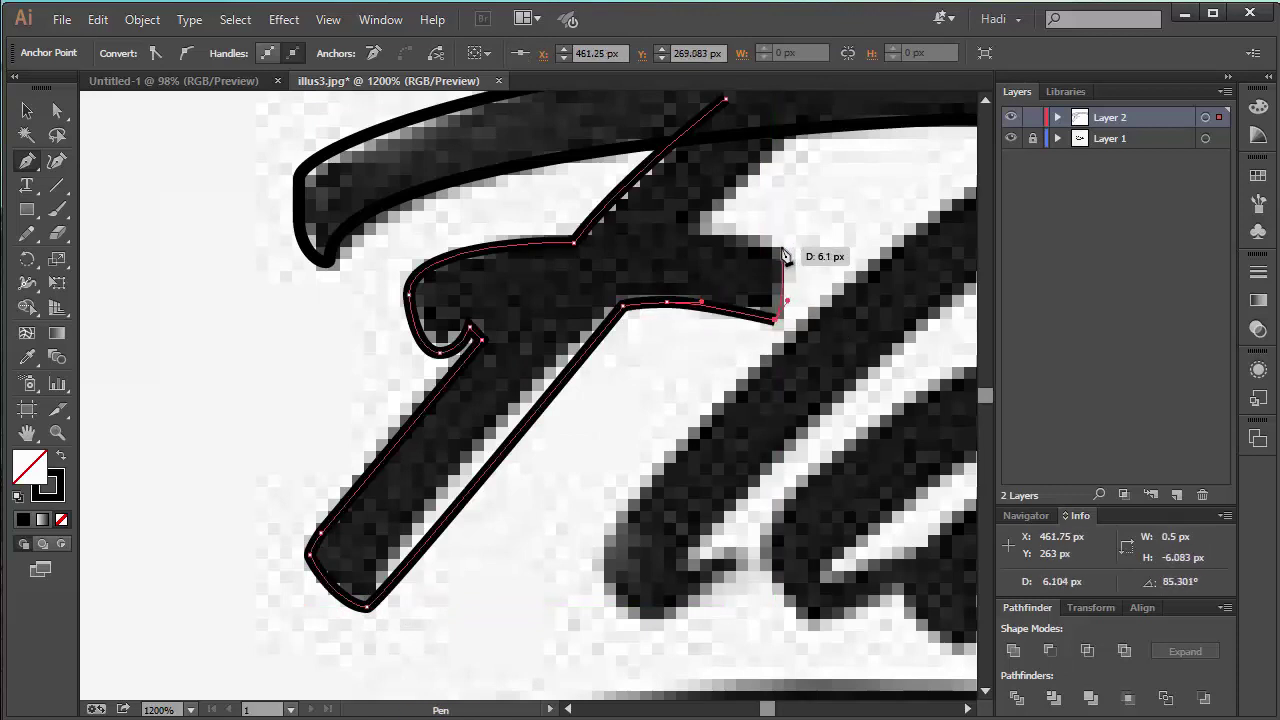
drag(640, 243, 412, 488)
drag(637, 337, 508, 353)
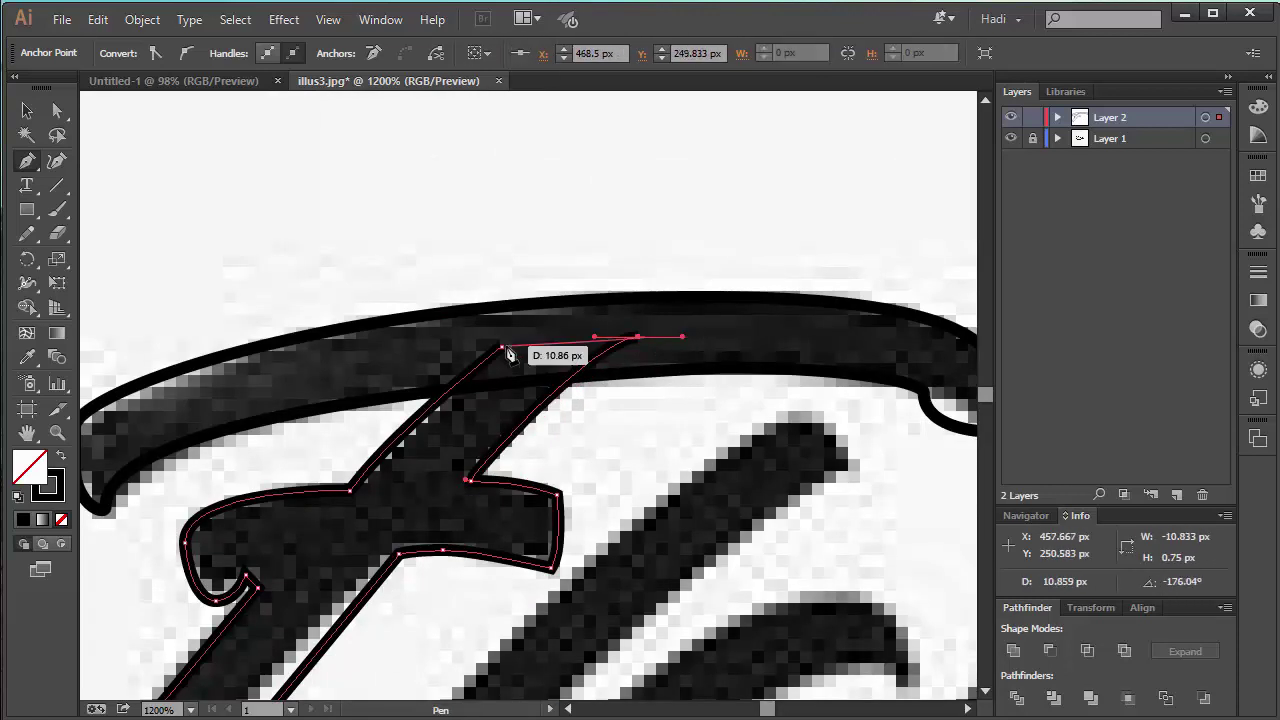
click(605, 309)
key(v)
key(ctrl+shift+a)
key(ctrl+minus)
key(ctrl+minus)
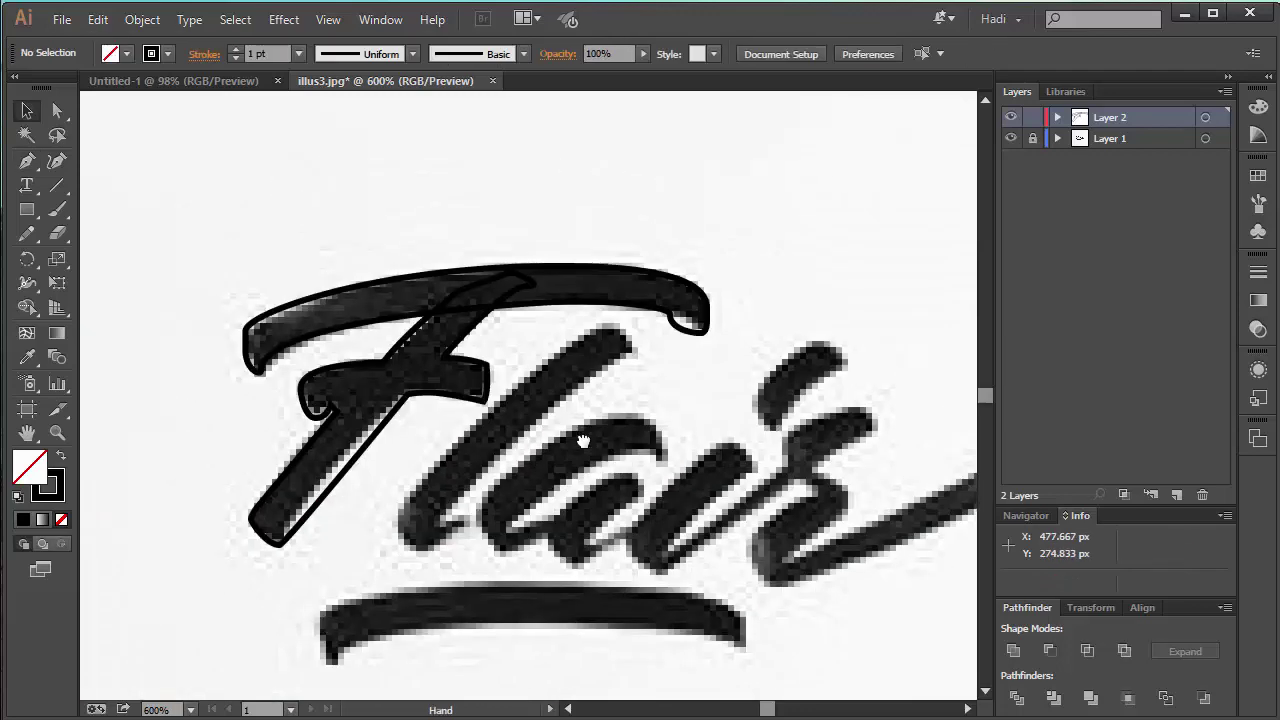
Swap fill and stroke on all traced shapes and briefly hide Layer 1 to preview the solid F.
key(ctrl+a)
key(shift+x)
key(ctrl+shift+a)
click(1011, 139)
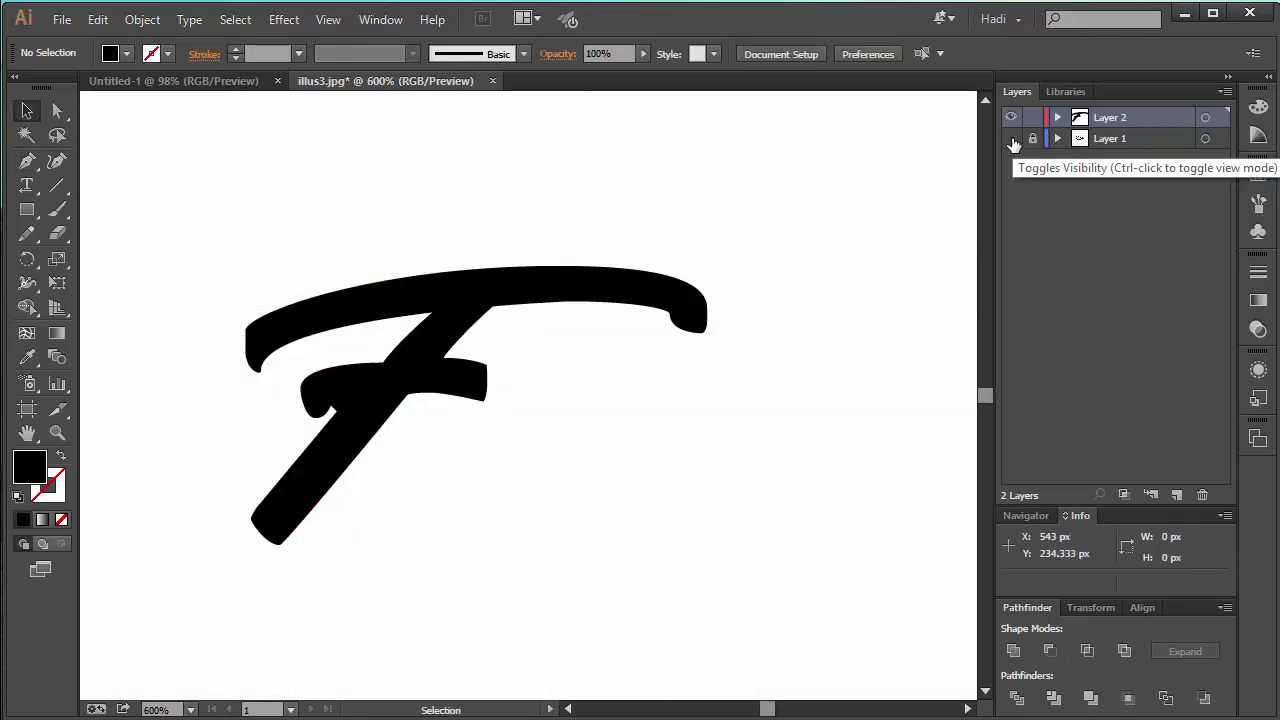
click(1013, 144)
Delete the combined stem shape and retrace the F's diagonal stem as its own unfilled outline.
click(1205, 117)
click(385, 440)
key(ctrl+plus)
key(p)
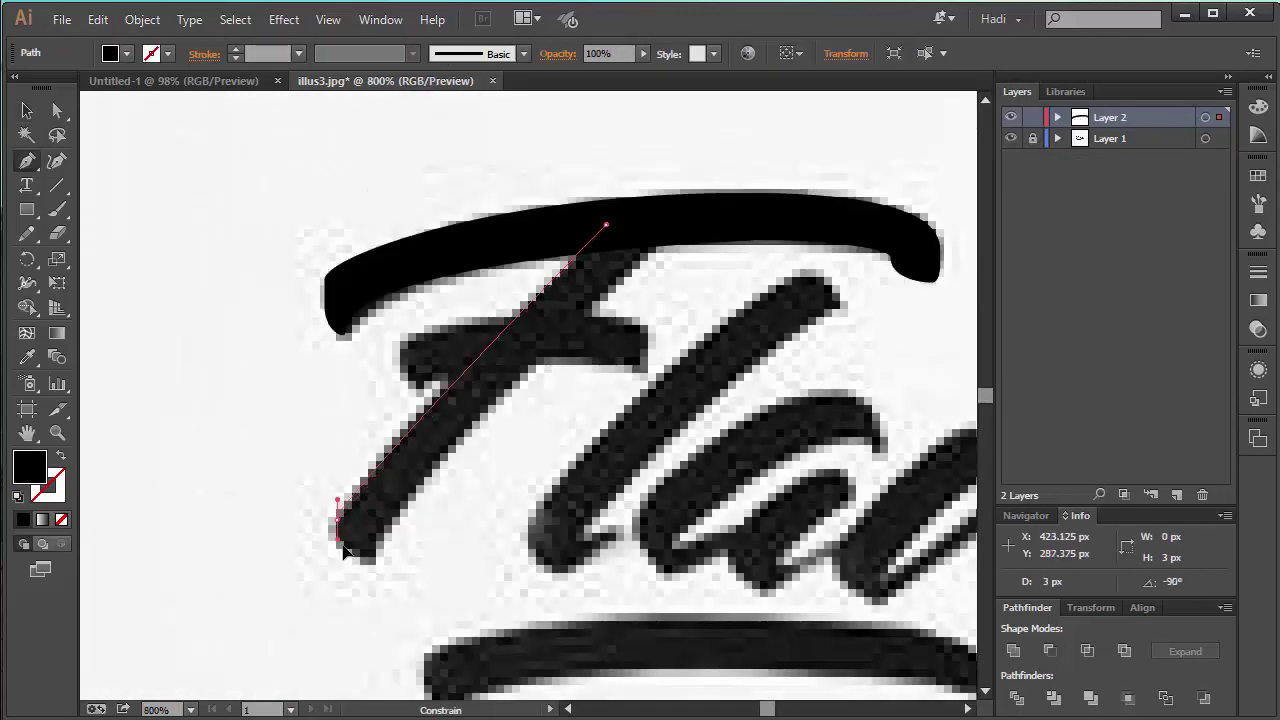
drag(343, 550, 371, 571)
key(ctrl+plus)
key(ctrl+minus)
key(shift+x)
drag(540, 301, 597, 297)
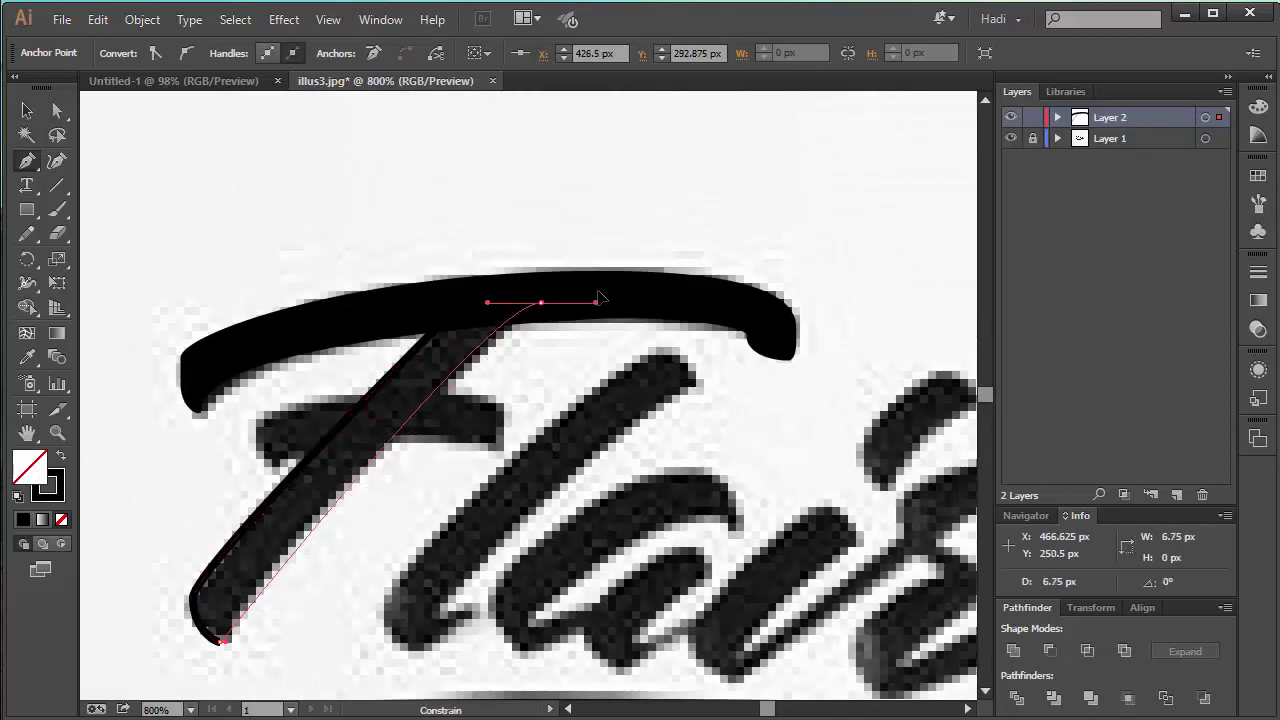
Trace the F's small crossbar as a separate closed outline crossing the diagonal stem.
click(258, 436)
drag(432, 391, 462, 392)
drag(500, 420, 502, 455)
key(ctrl+plus)
key(ctrl+plus)
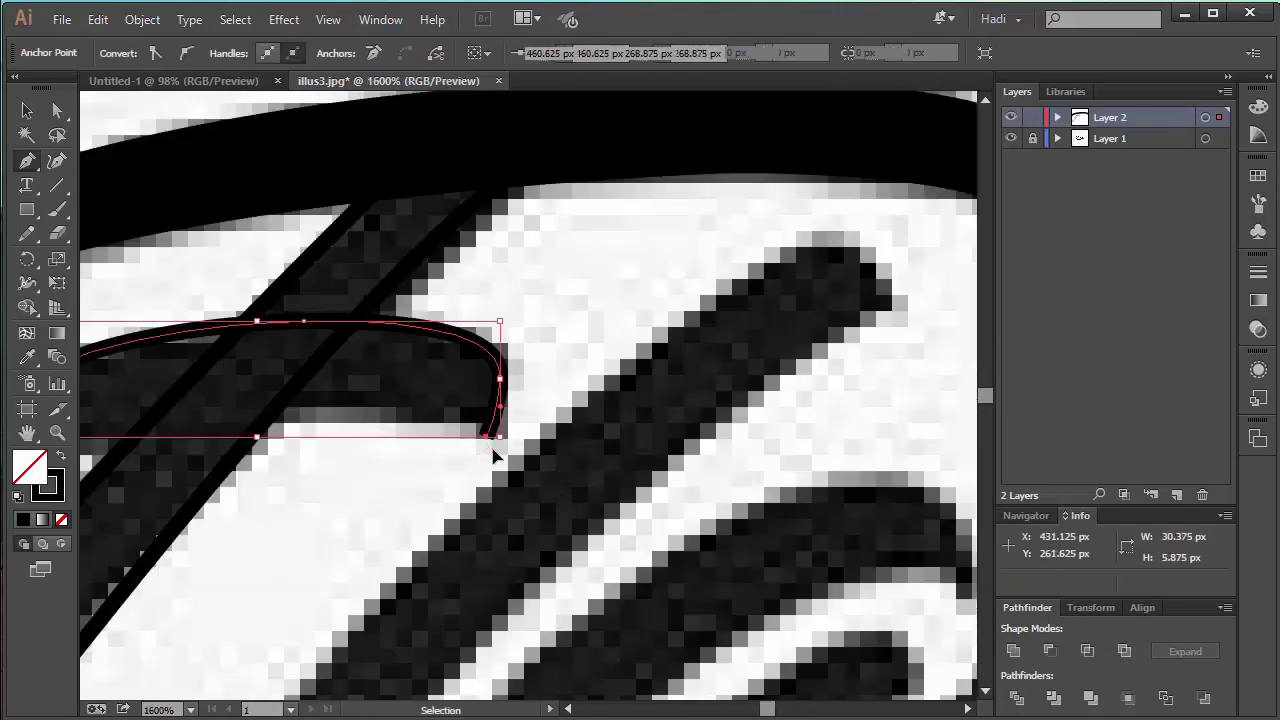
drag(320, 441, 270, 483)
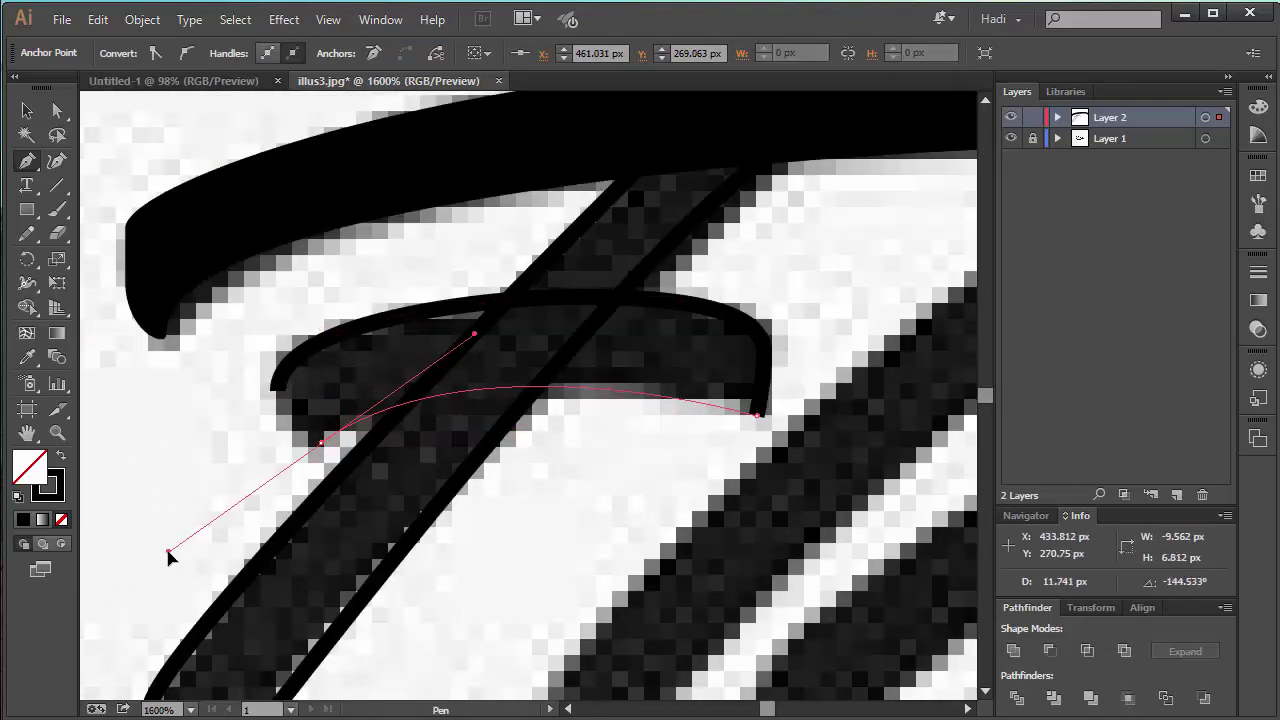
drag(168, 555, 311, 457)
key(ctrl+minus)
key(v)
key(ctrl+minus)
key(ctrl+minus)
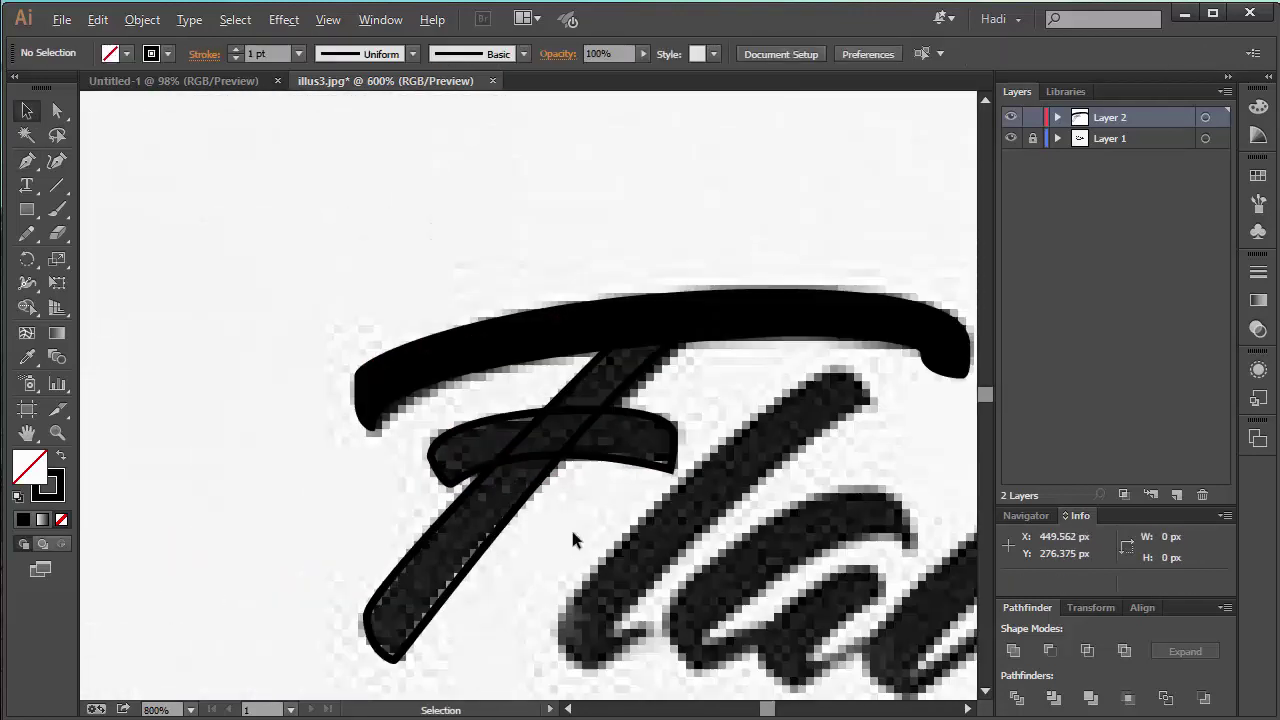
Preview the traced F without Layer 1 and set all shapes to black outlines with no fill.
key(ctrl+a)
key(ctrl+shift+a)
key(ctrl+plus)
click(1011, 138)
click(1011, 138)
key(ctrl+a)
key(shift+x)
key(ctrl+shift+a)
Trace the letter l as a closed outline, including the small hook at its base.
key(ctrl+plus)
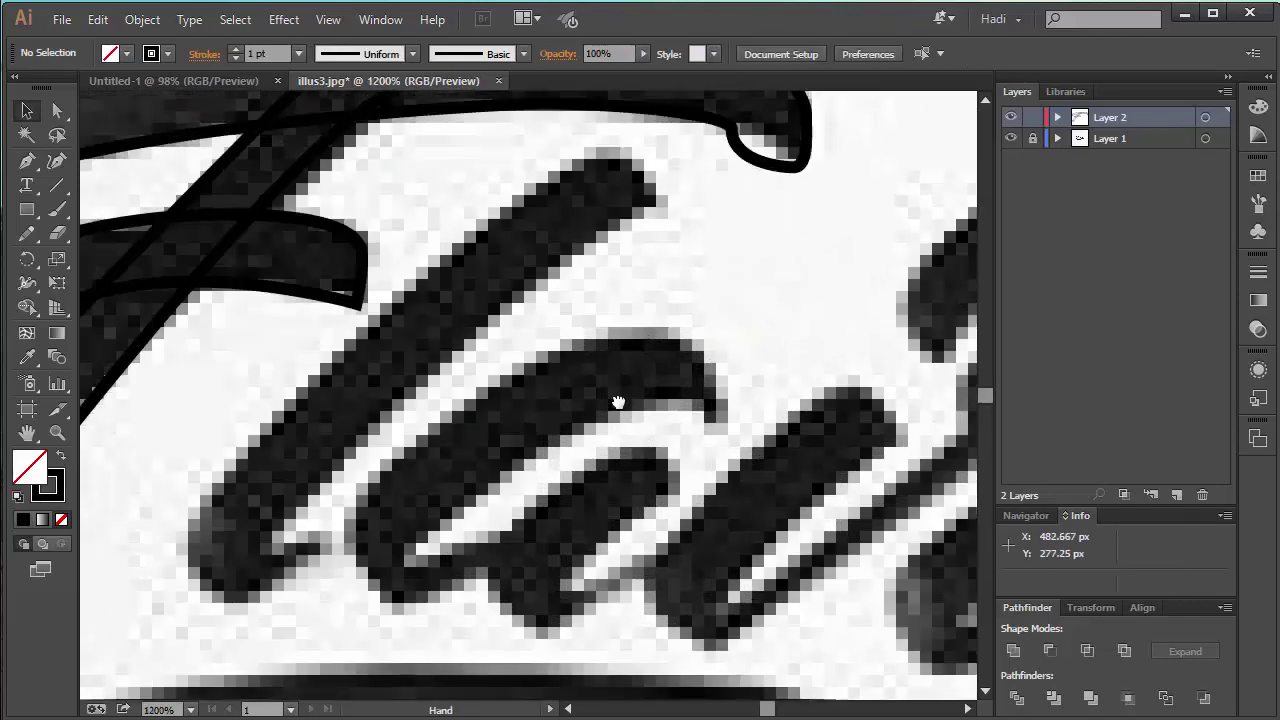
click(659, 202)
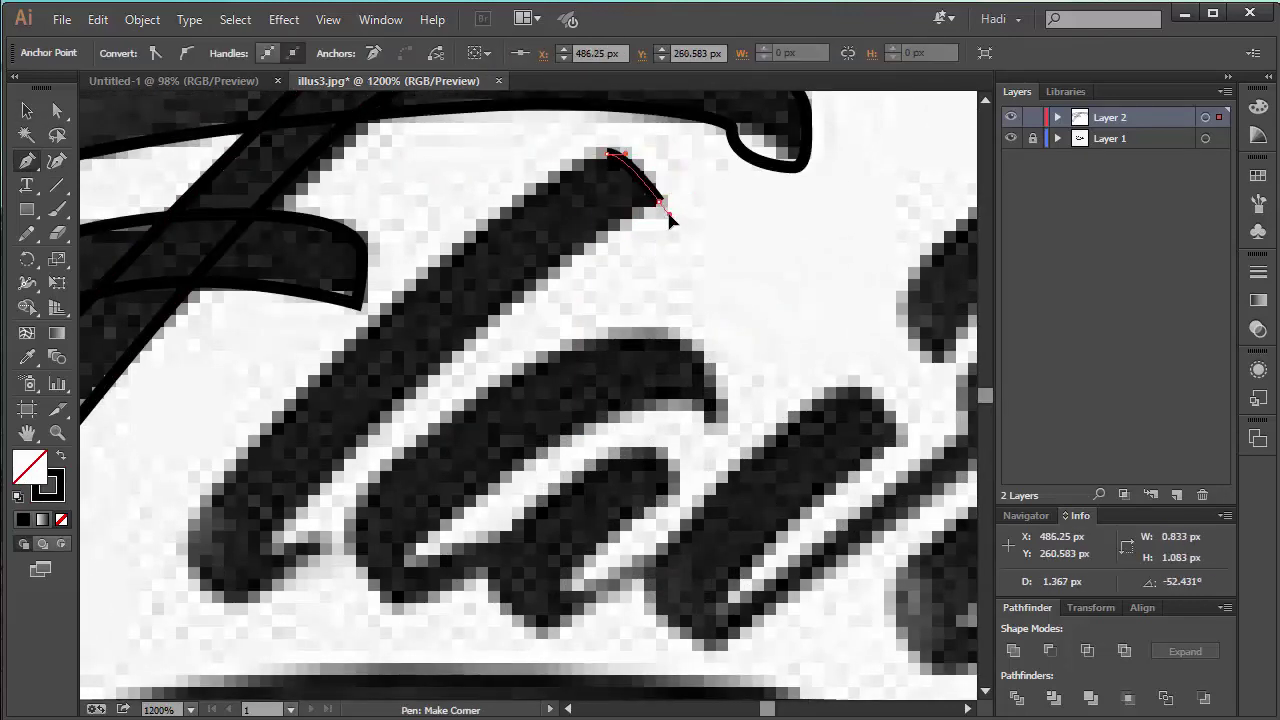
click(277, 545)
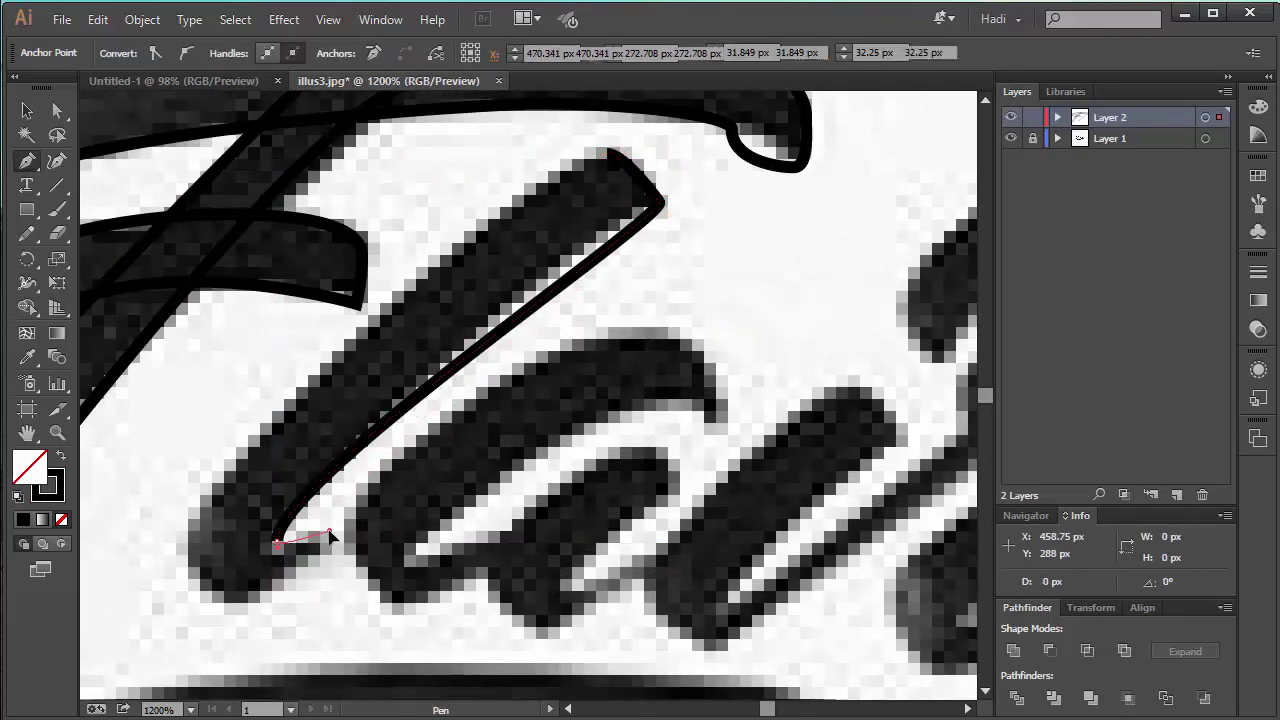
click(327, 532)
drag(235, 603, 165, 609)
drag(187, 551, 187, 497)
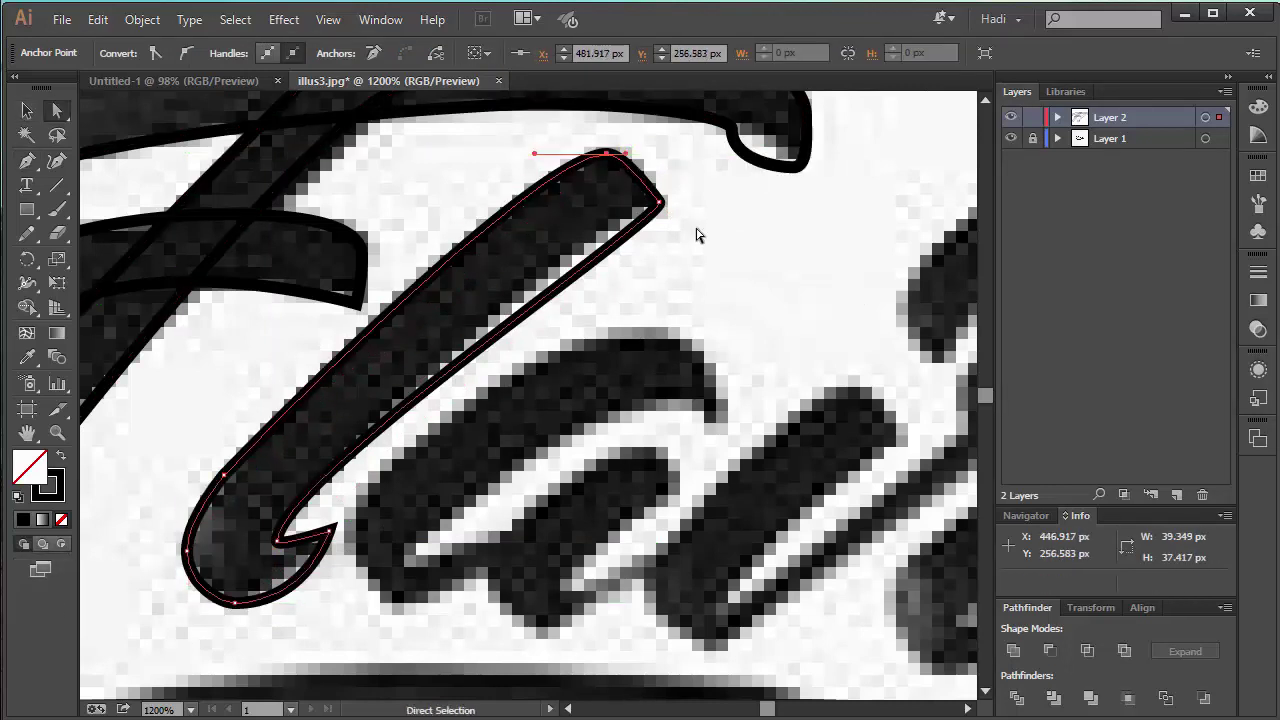
Refine the l's outline by adjusting the handles at its rounded base and moving the corner at its upper tip.
key(a)
scroll(623, 366, down, 5)
scroll(365, 450, up, 5)
scroll(365, 450, up, 2)
drag(365, 450, 351, 409)
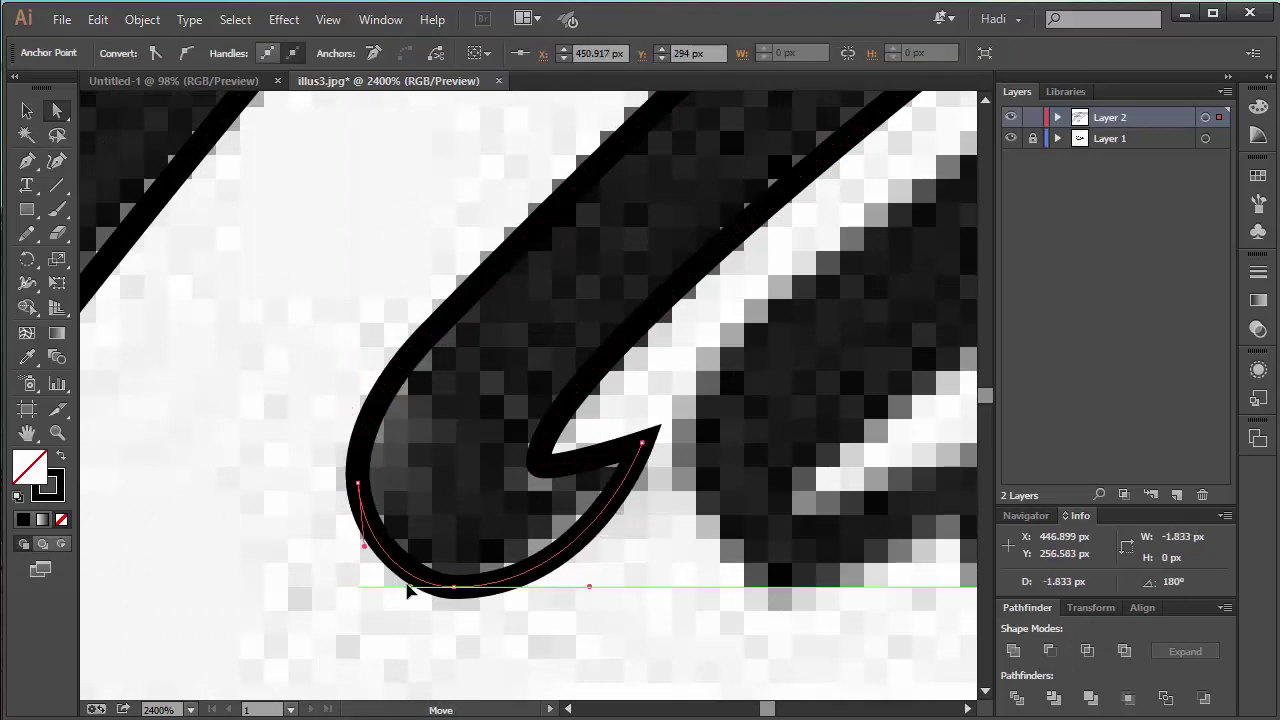
click(363, 563)
scroll(365, 560, down, 6)
scroll(508, 280, up, 4)
click(491, 280)
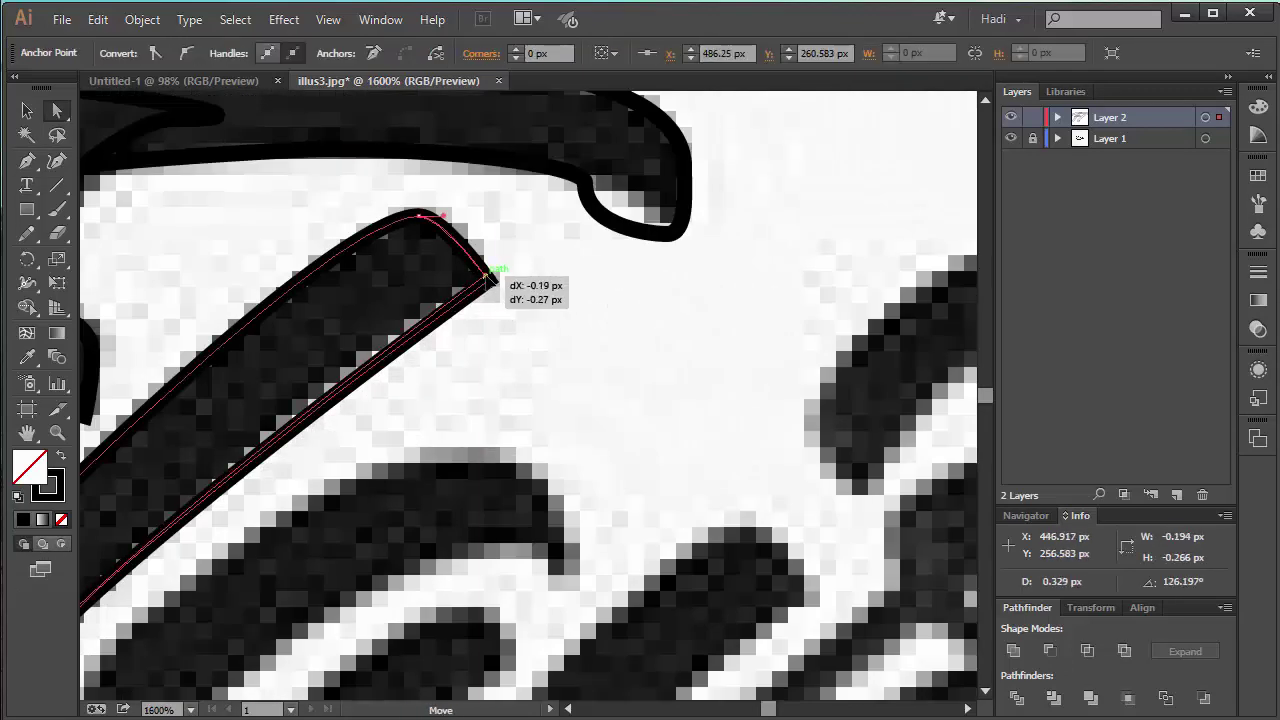
Trace the large curved stroke of the letter a as a closed outline.
scroll(620, 383, down, 2)
scroll(620, 383, up, 1)
key(p)
drag(532, 260, 590, 262)
click(615, 367)
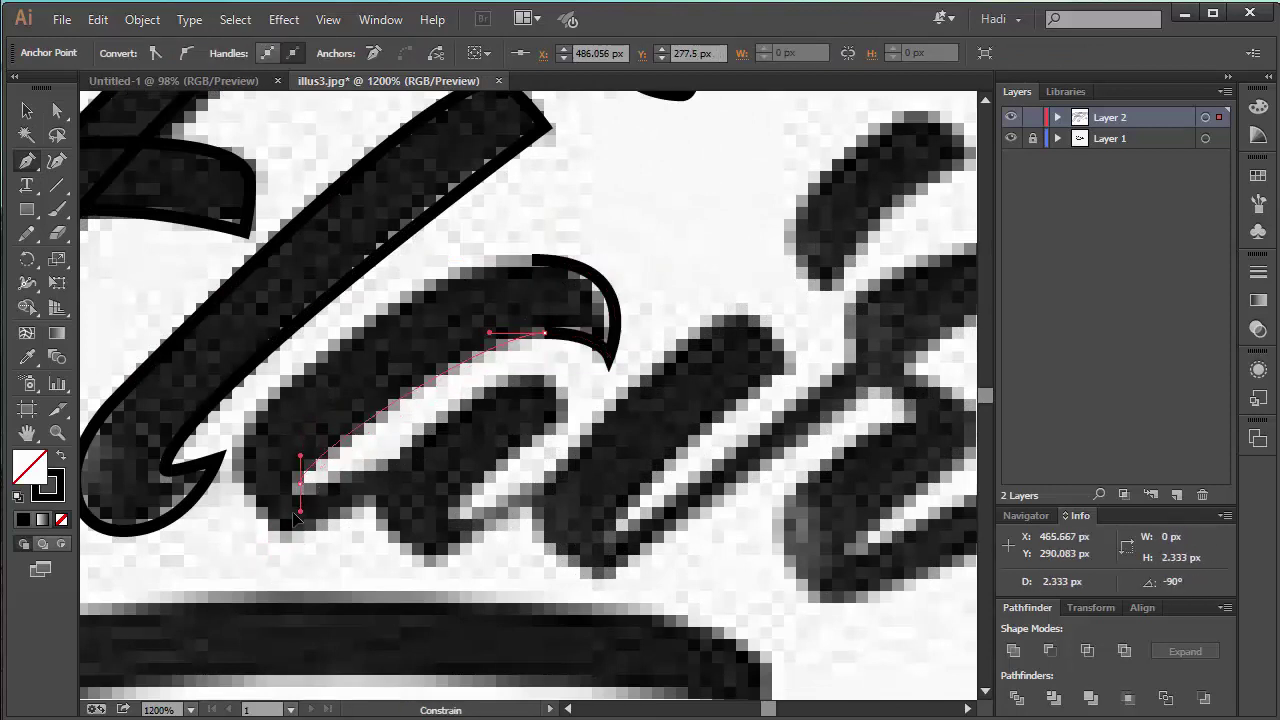
click(413, 462)
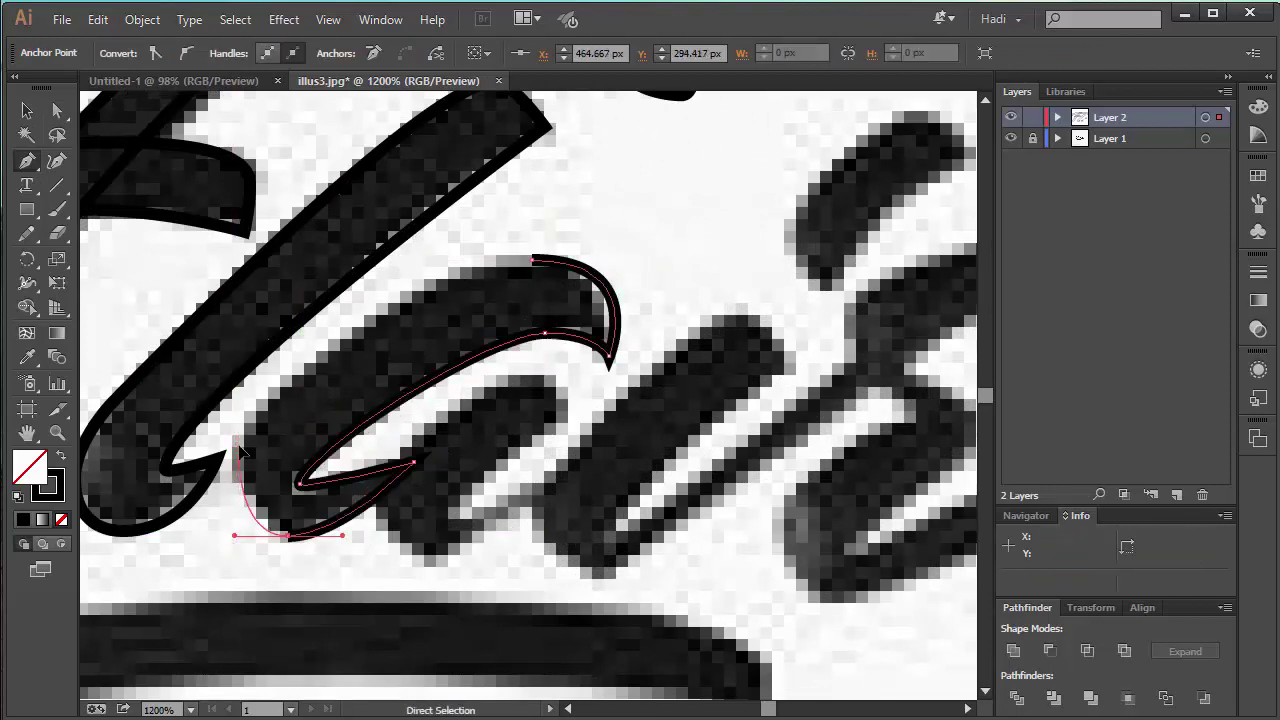
drag(238, 512, 237, 438)
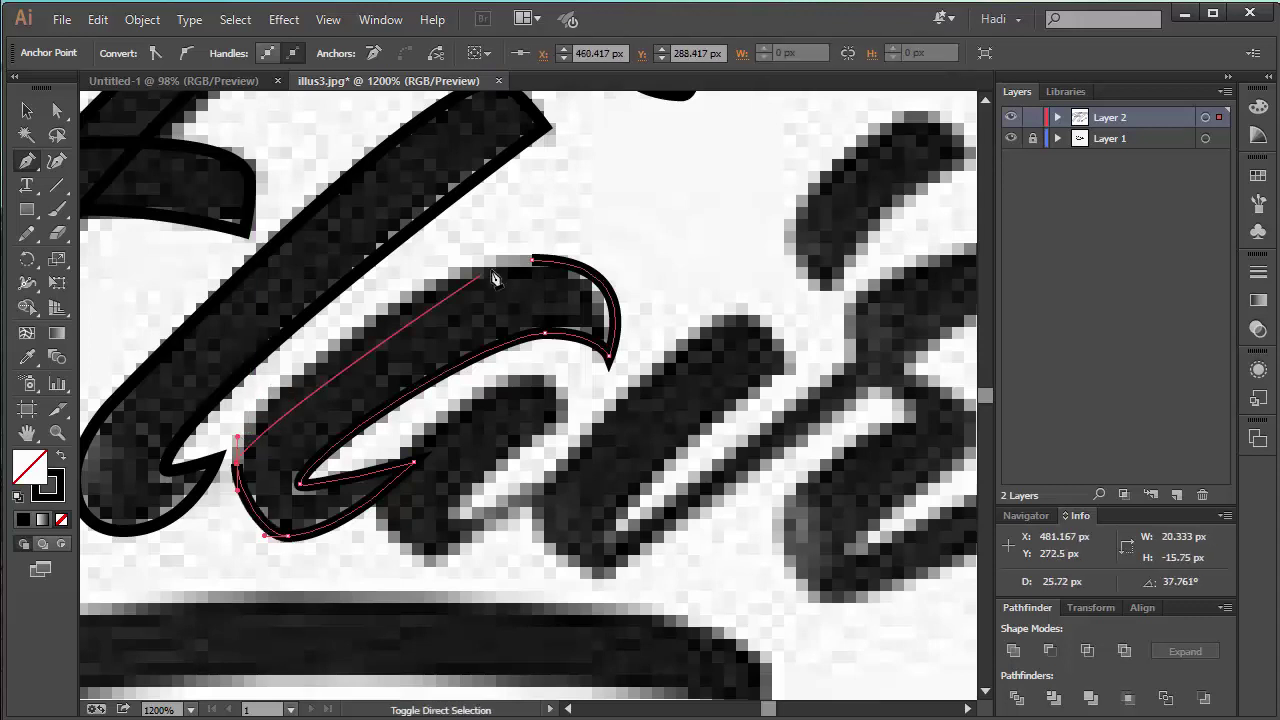
drag(718, 252, 633, 260)
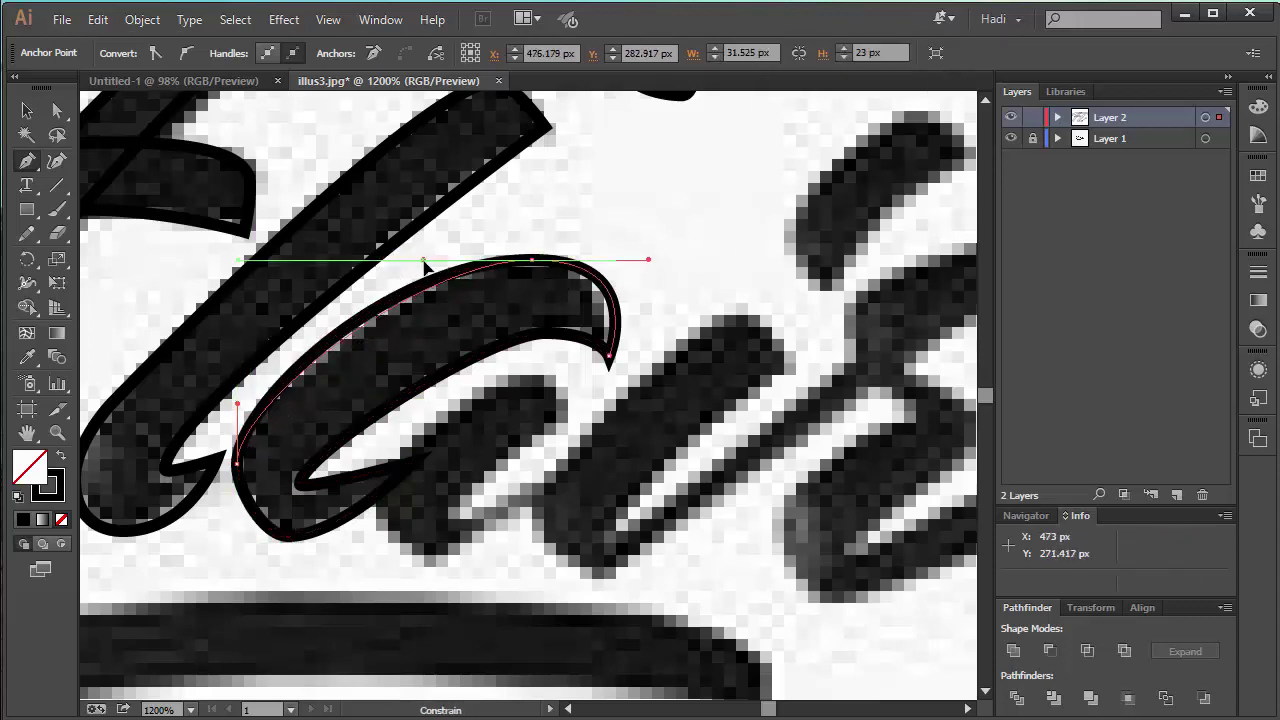
Adjust the curve handles at the lower-left bend of the a's large stroke and deselect it.
key(a)
scroll(223, 523, up, 3)
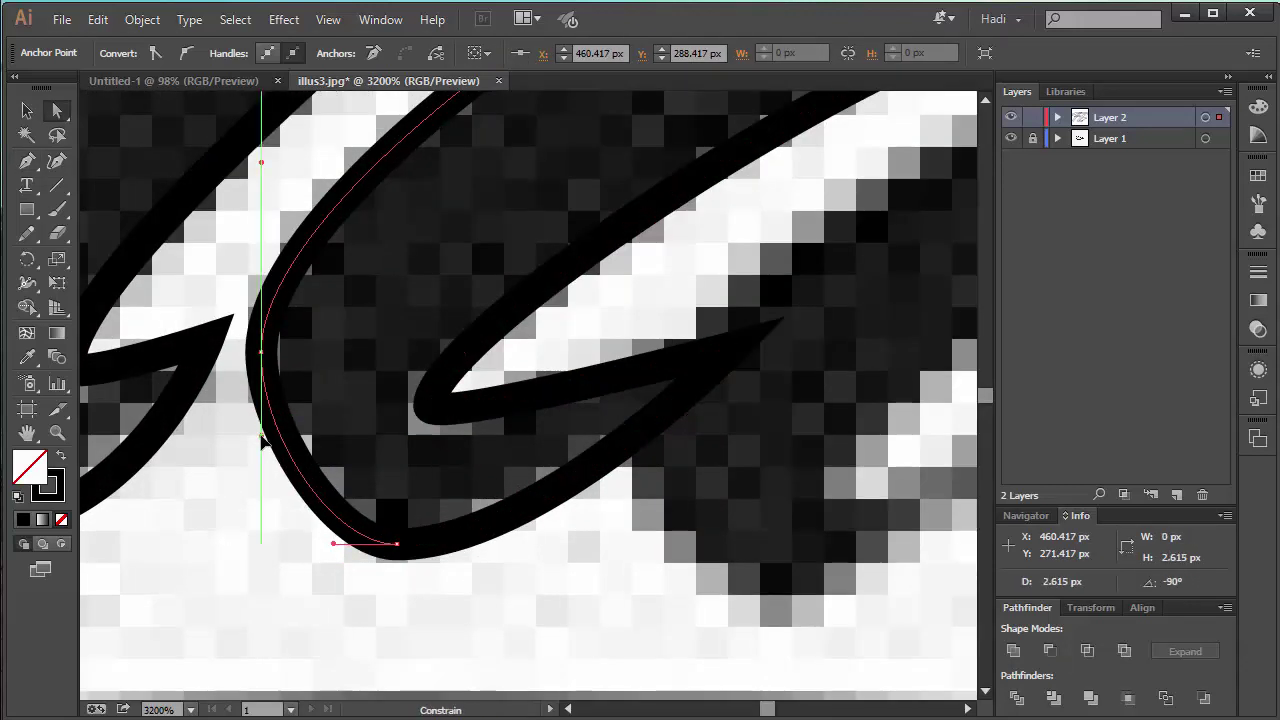
drag(360, 545, 335, 548)
key(ctrl+shift+a)
Trace the a's smaller second stroke as a closed outline and adjust the anchor where it meets the first.
key(p)
scroll(335, 548, down, 3)
scroll(372, 418, up, 2)
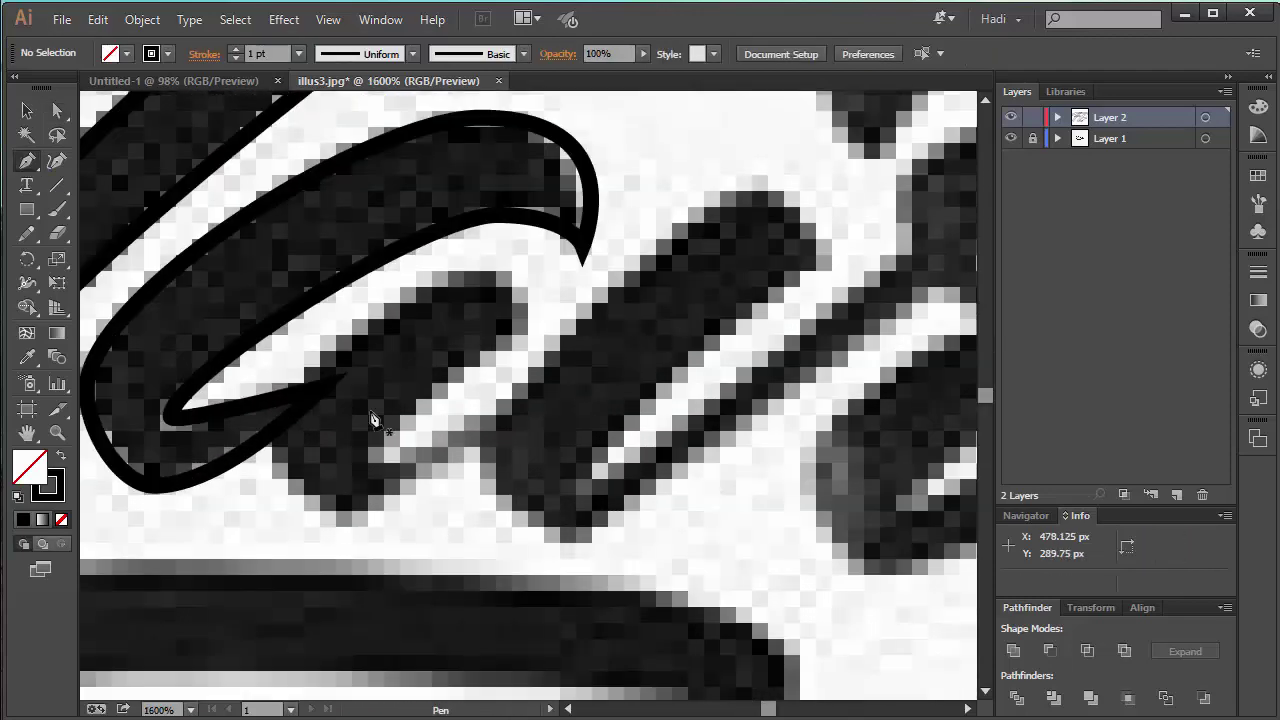
click(524, 366)
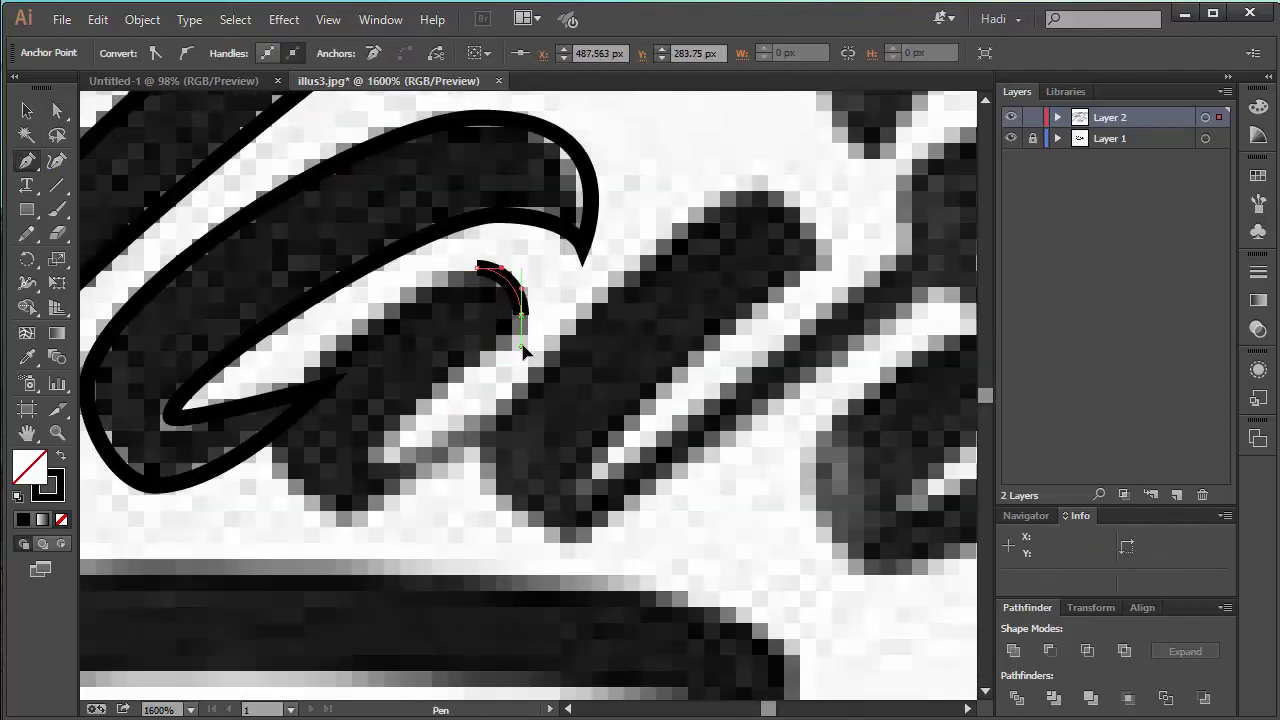
drag(372, 456, 497, 440)
drag(278, 529, 277, 519)
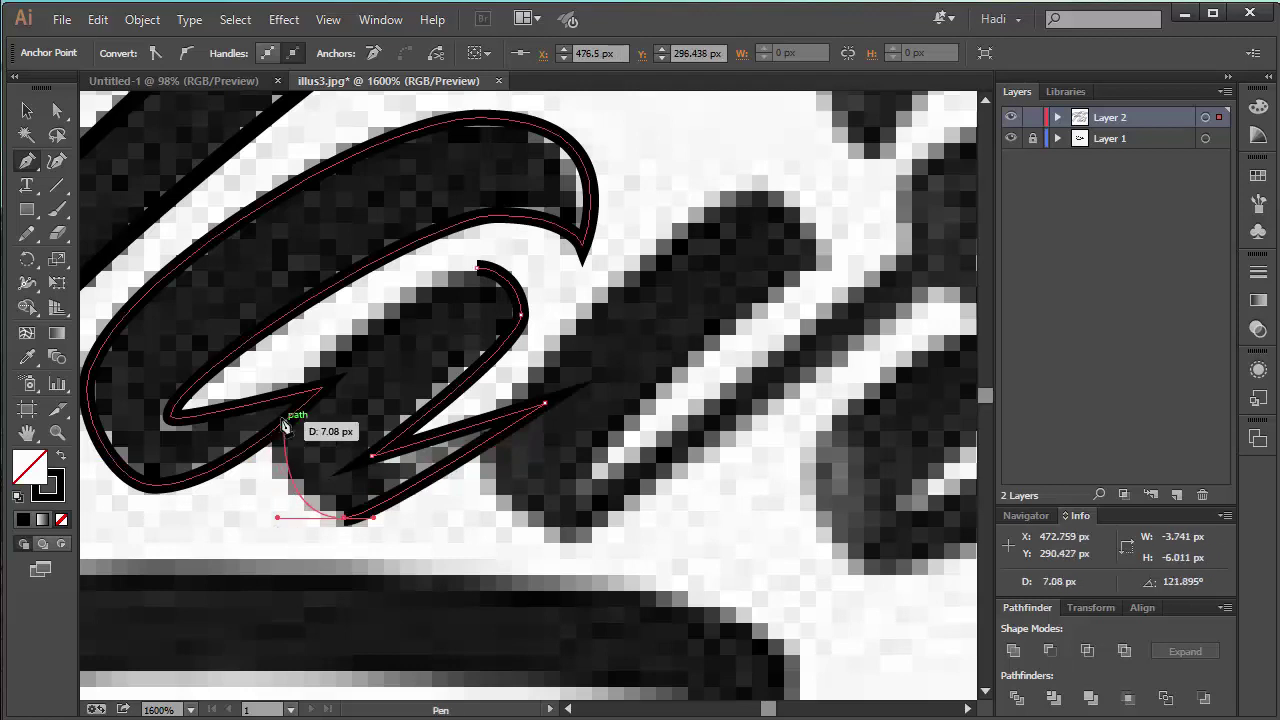
key(ctrl)
scroll(274, 436, up, 1)
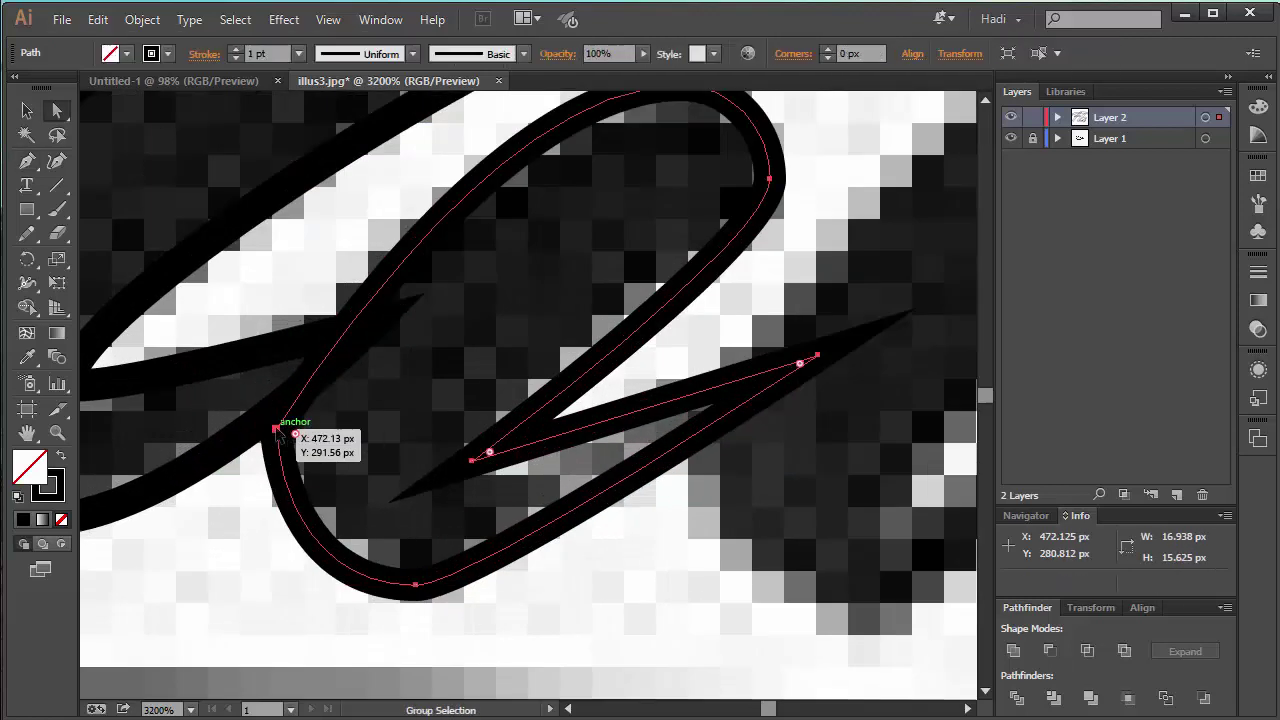
mouse_move(277, 435)
mouse_down()
mouse_move(814, 614)
mouse_move(288, 458)
mouse_up()
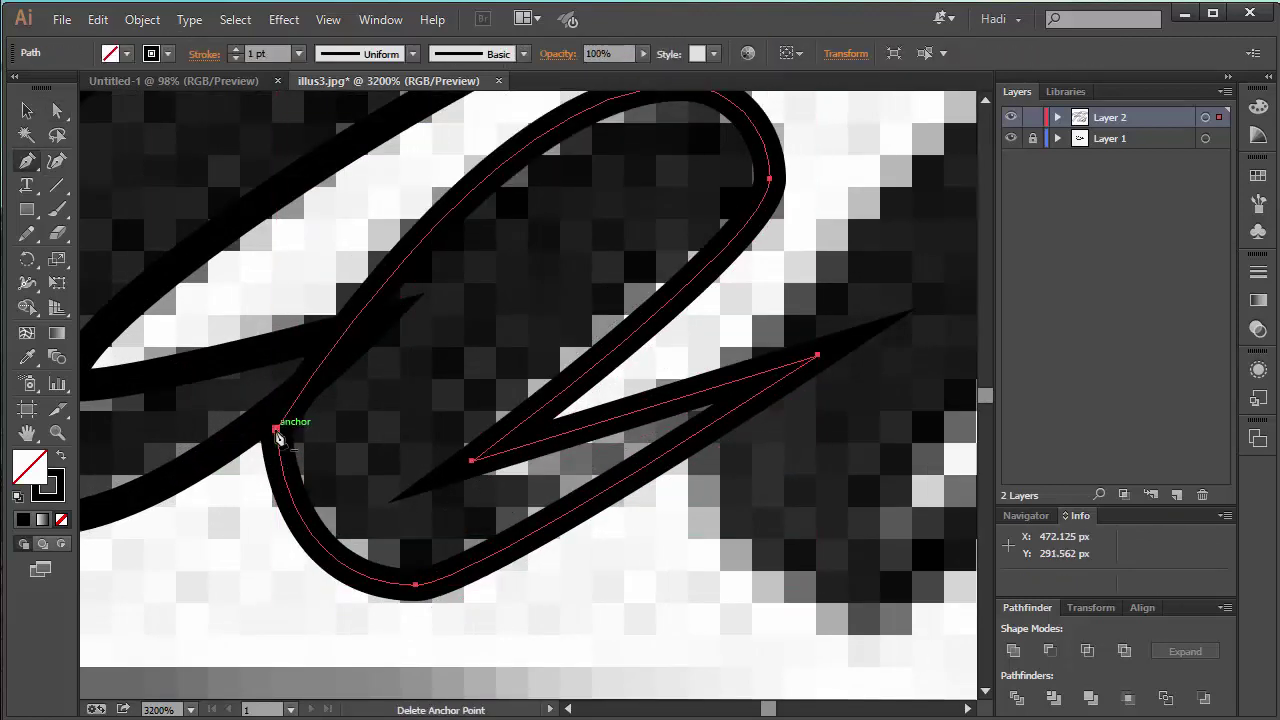
Trace the stem and thin joining stroke of the letter i as a closed outline.
scroll(374, 423, down, 3)
scroll(503, 451, up, 2)
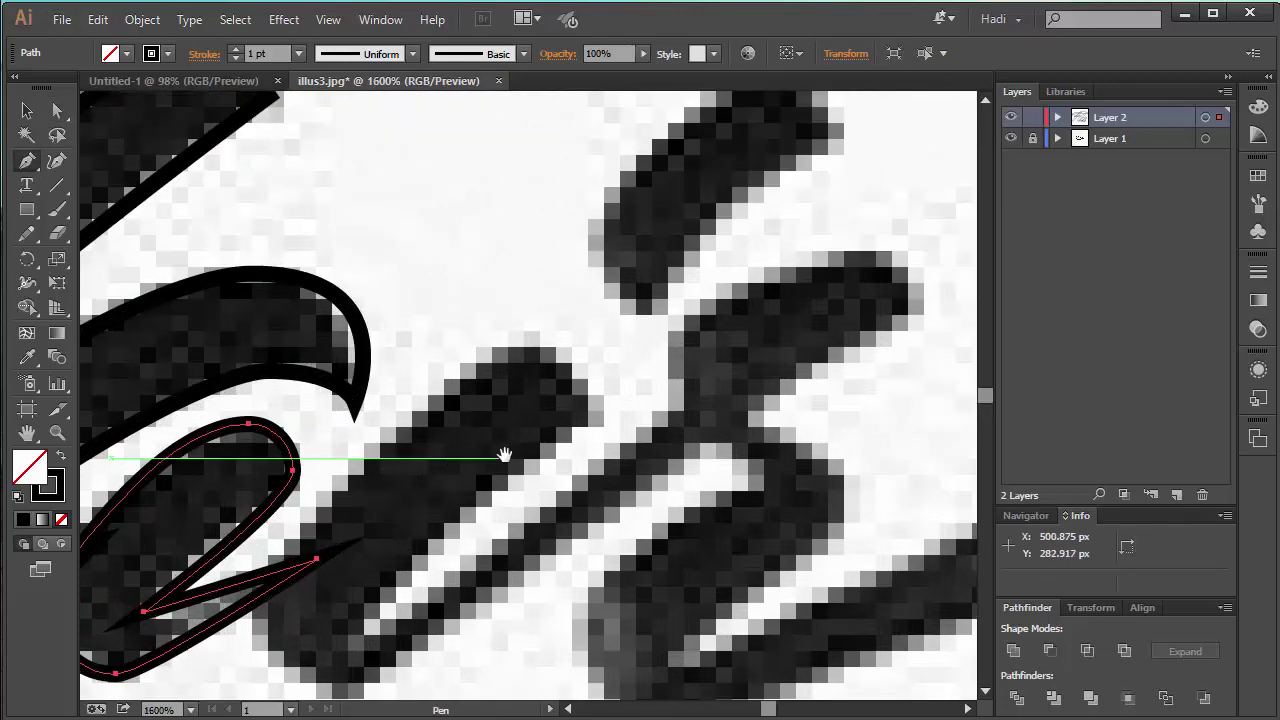
drag(563, 278, 596, 281)
drag(629, 352, 630, 380)
drag(403, 562, 737, 290)
click(740, 335)
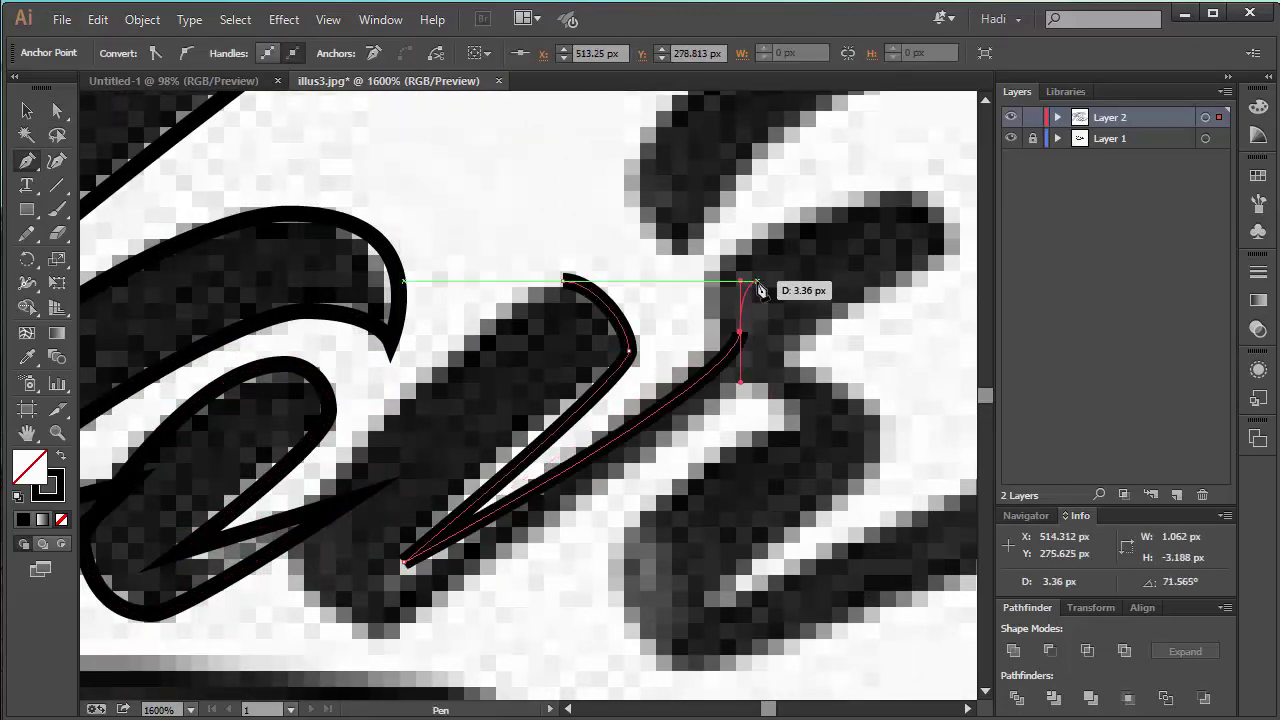
drag(272, 638, 272, 638)
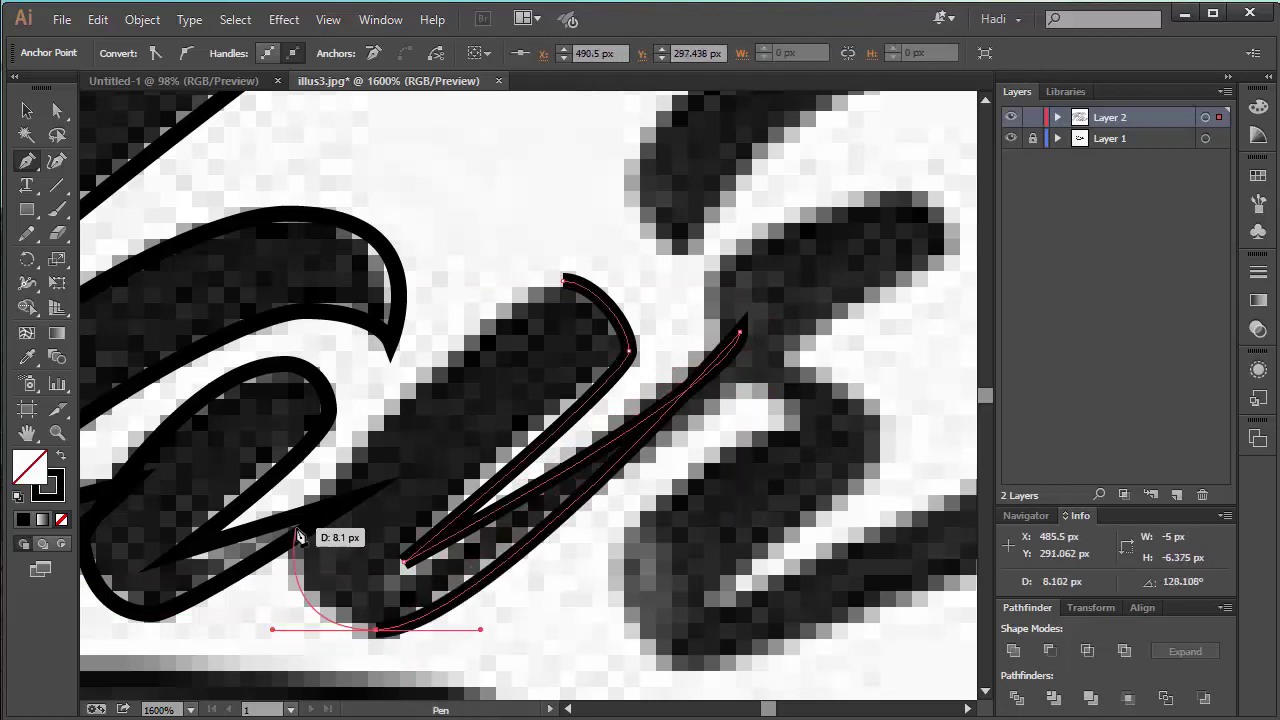
drag(565, 277, 651, 277)
Adjust the anchor at the pointed tip of the i's joining stroke.
key(v)
key(a)
key(ctrl+plus)
click(728, 312)
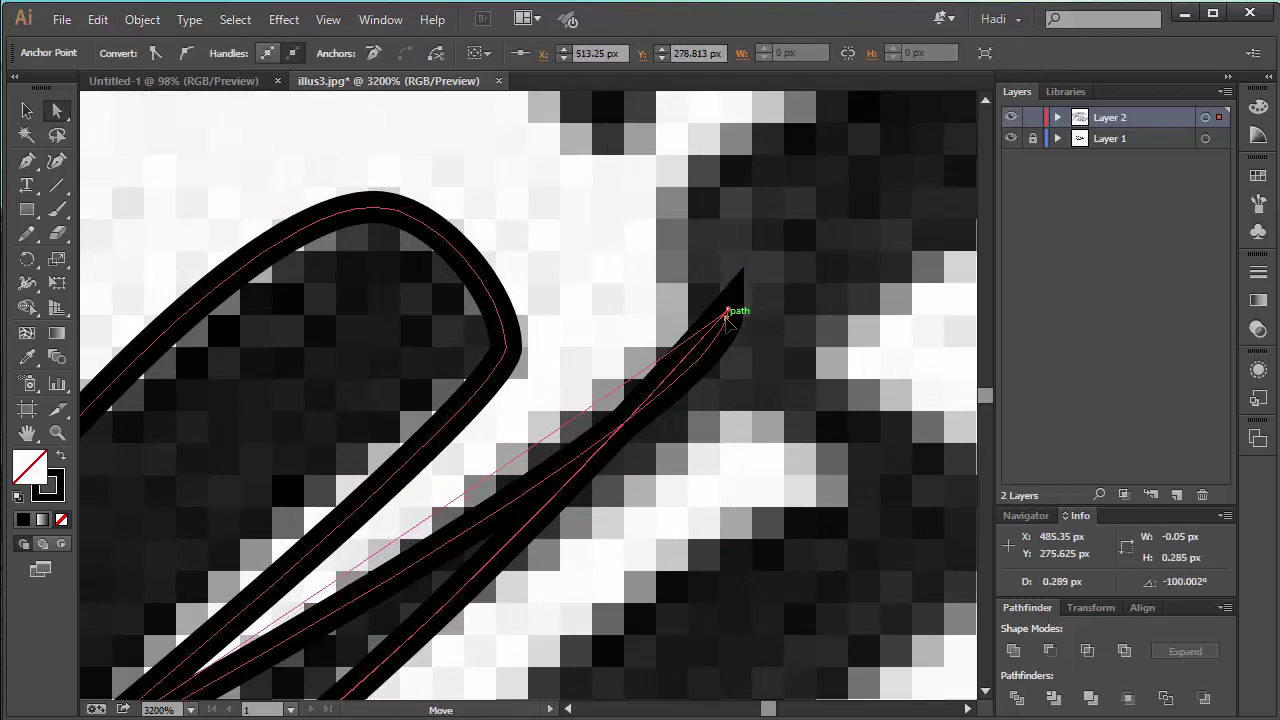
Trace the slanted dot above the i as its own closed outline.
key(ctrl+minus)
drag(745, 341, 748, 348)
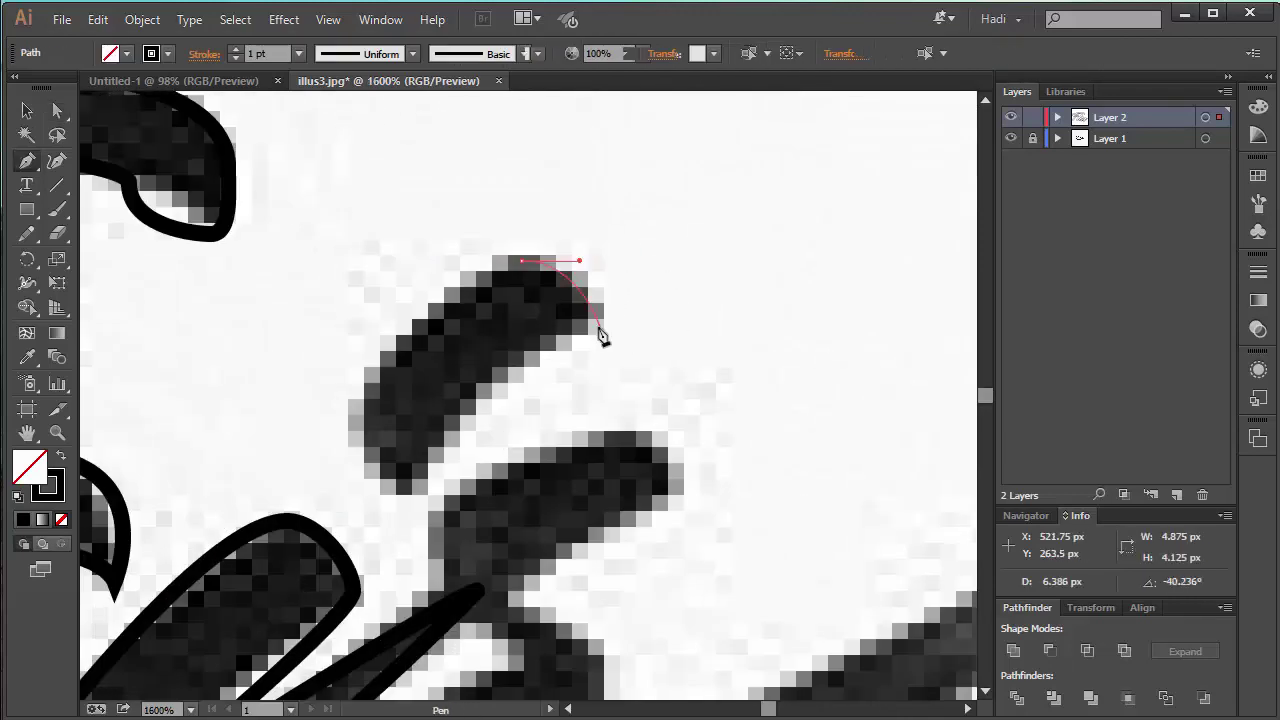
click(595, 322)
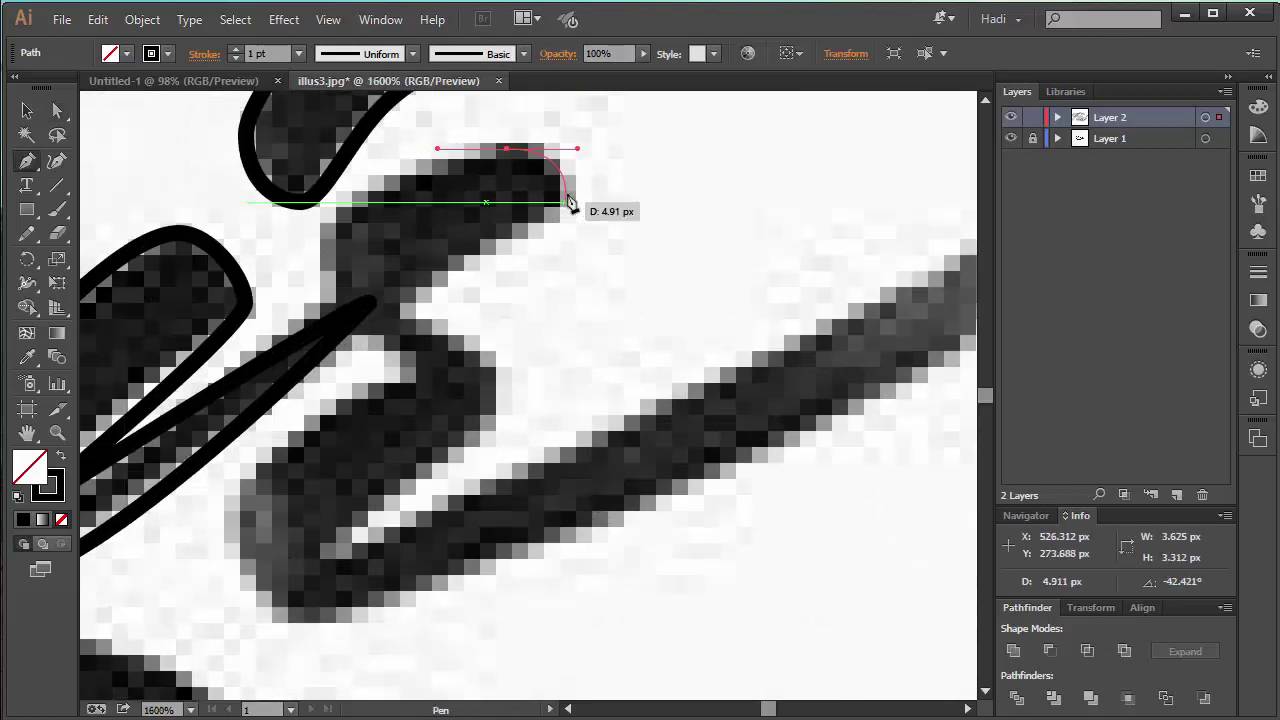
Trace the letter r, including its upper stroke and long tail, as a single closed outline.
mouse_move(568, 204)
mouse_down()
mouse_move(447, 302)
mouse_move(486, 406)
mouse_up()
drag(332, 545, 686, 423)
key(ctrl+minus)
mouse_move(713, 366)
mouse_down()
mouse_move(714, 343)
mouse_move(729, 423)
mouse_up()
click(218, 655)
mouse_move(218, 655)
mouse_down()
mouse_move(398, 474)
mouse_move(287, 488)
mouse_up()
key(ctrl+plus)
drag(322, 362, 322, 320)
drag(413, 291, 350, 457)
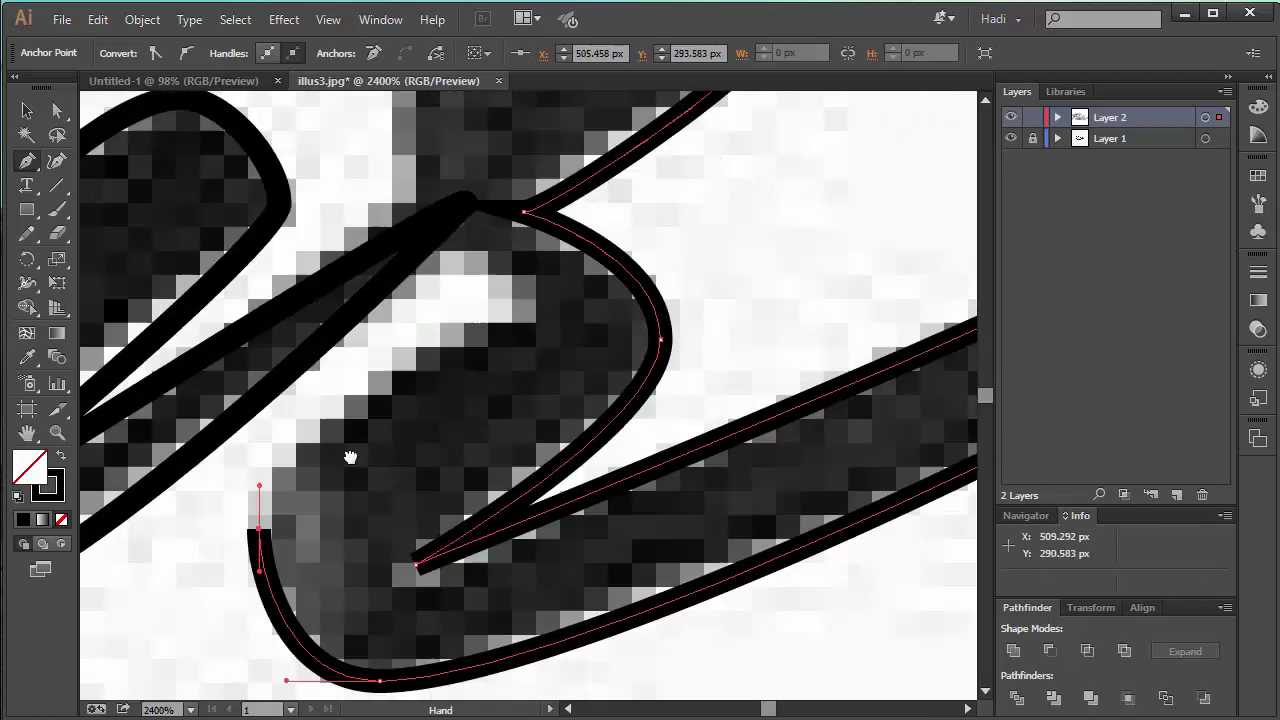
key(ctrl+minus)
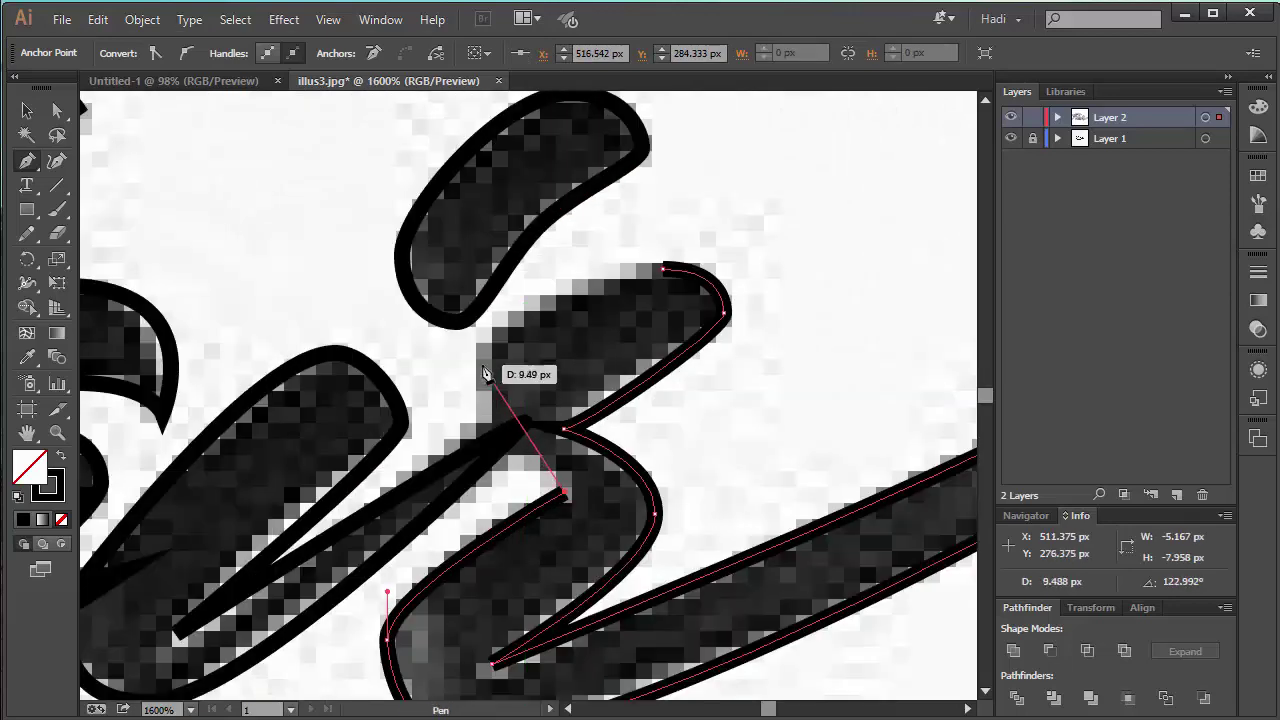
drag(494, 422, 472, 345)
Refine the curve along the lower edge of the r's upper stroke and deselect the outline.
key(v)
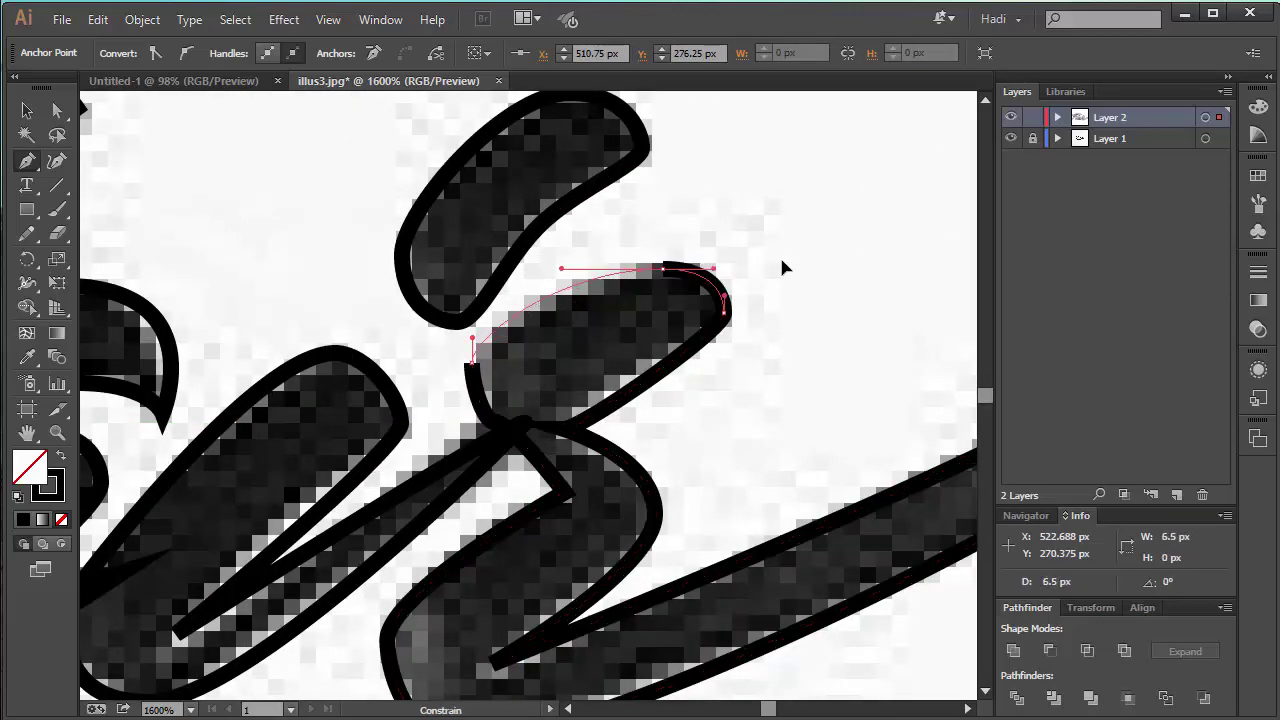
click(284, 222)
key(ctrl+0)
scroll(360, 529, up, 5)
key(a)
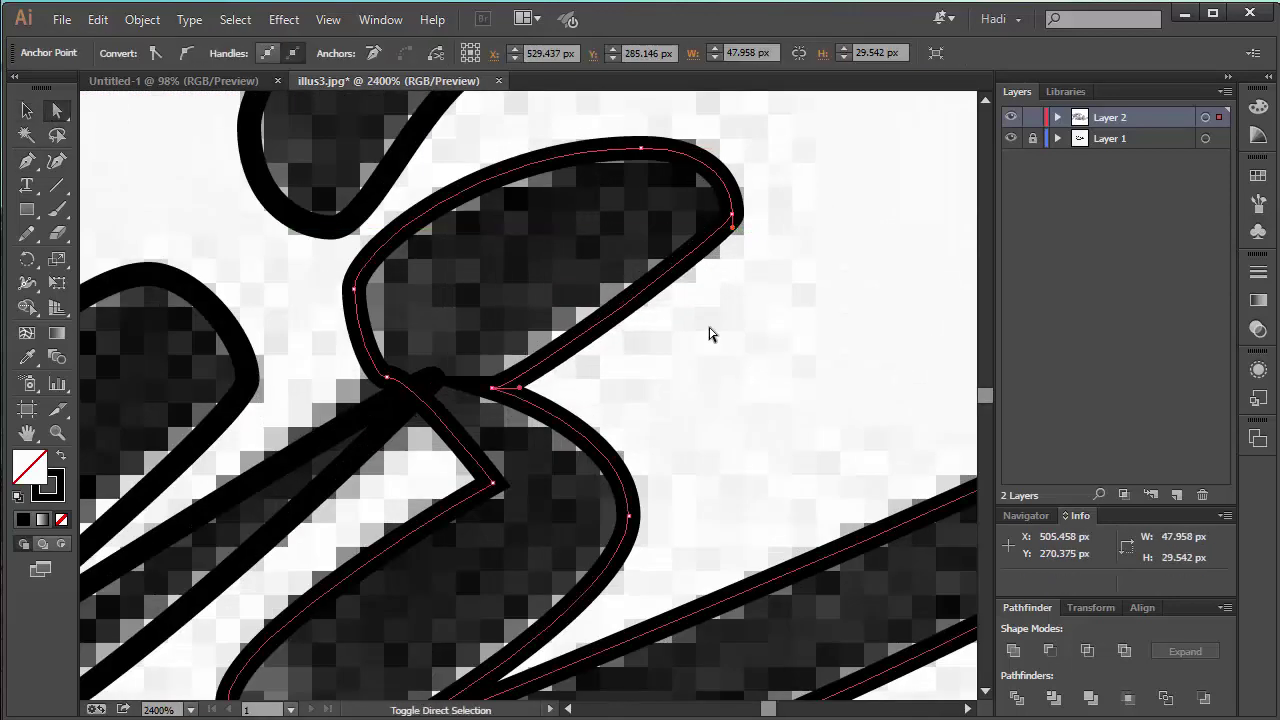
click(688, 378)
Trace the curved underline beneath the word as a closed outline.
scroll(686, 378, down, 1)
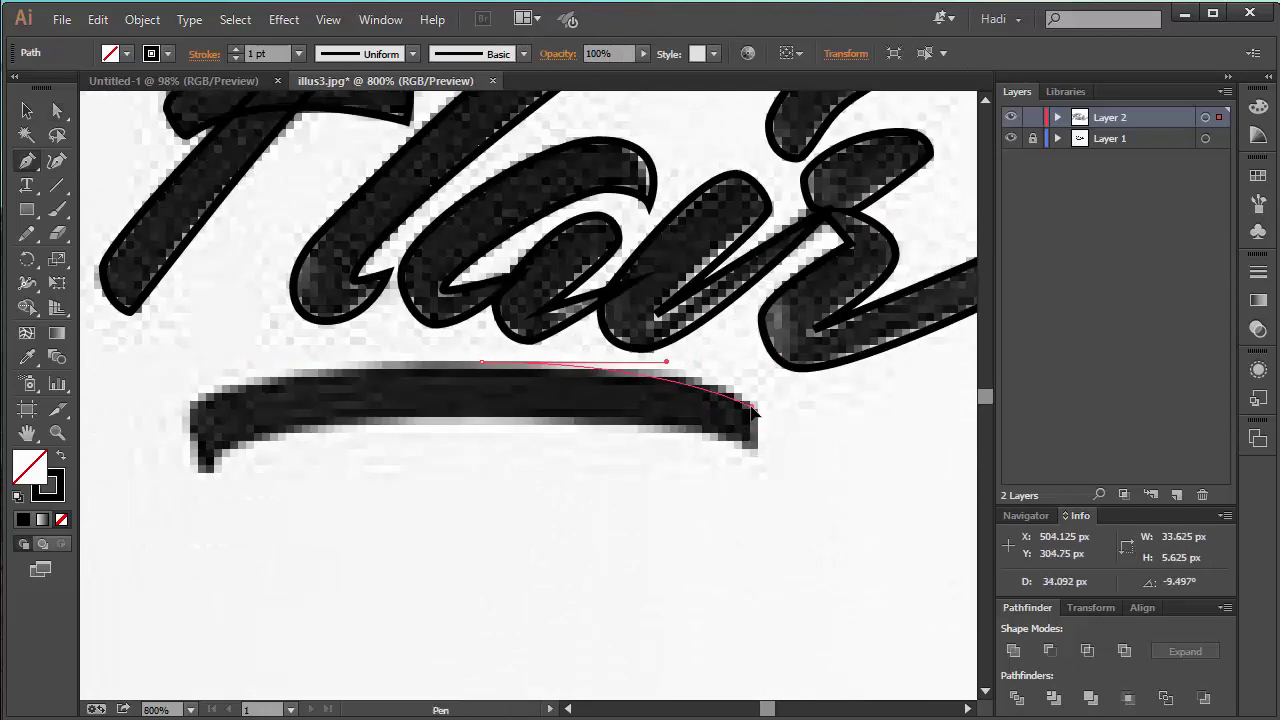
scroll(757, 424, up, 1)
drag(763, 394, 766, 486)
click(758, 468)
scroll(766, 486, left, 3)
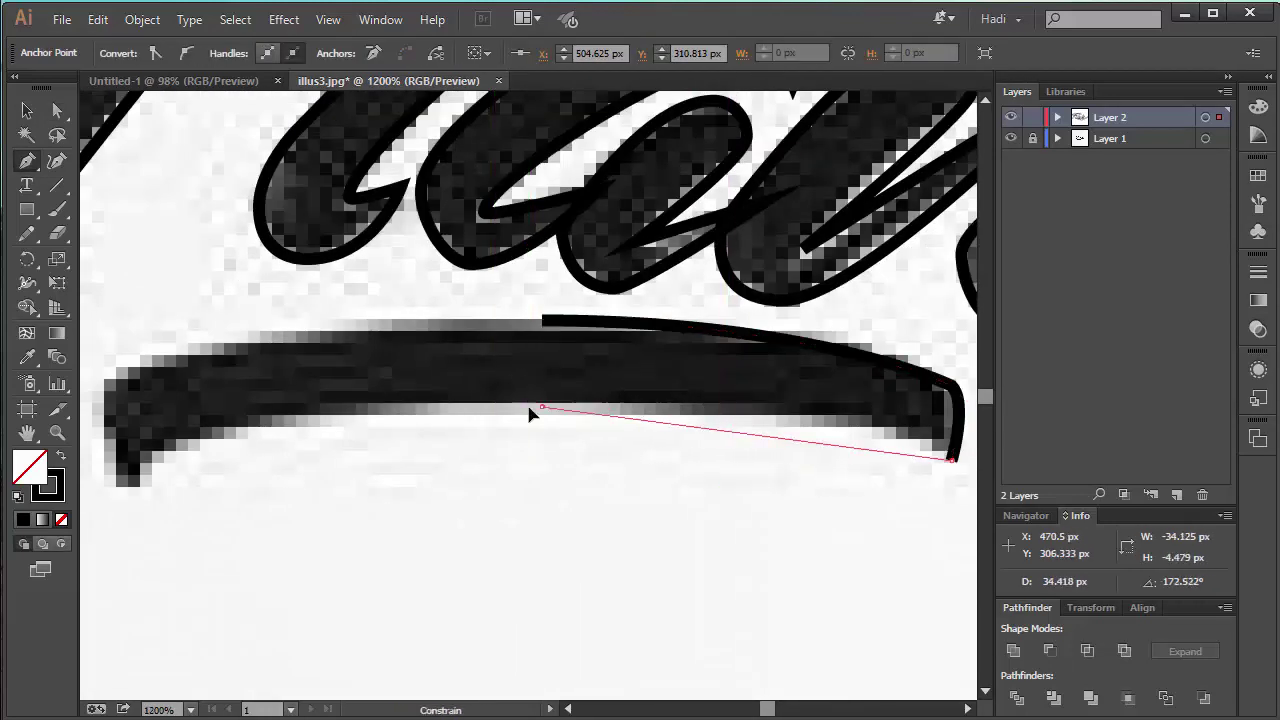
drag(538, 409, 303, 407)
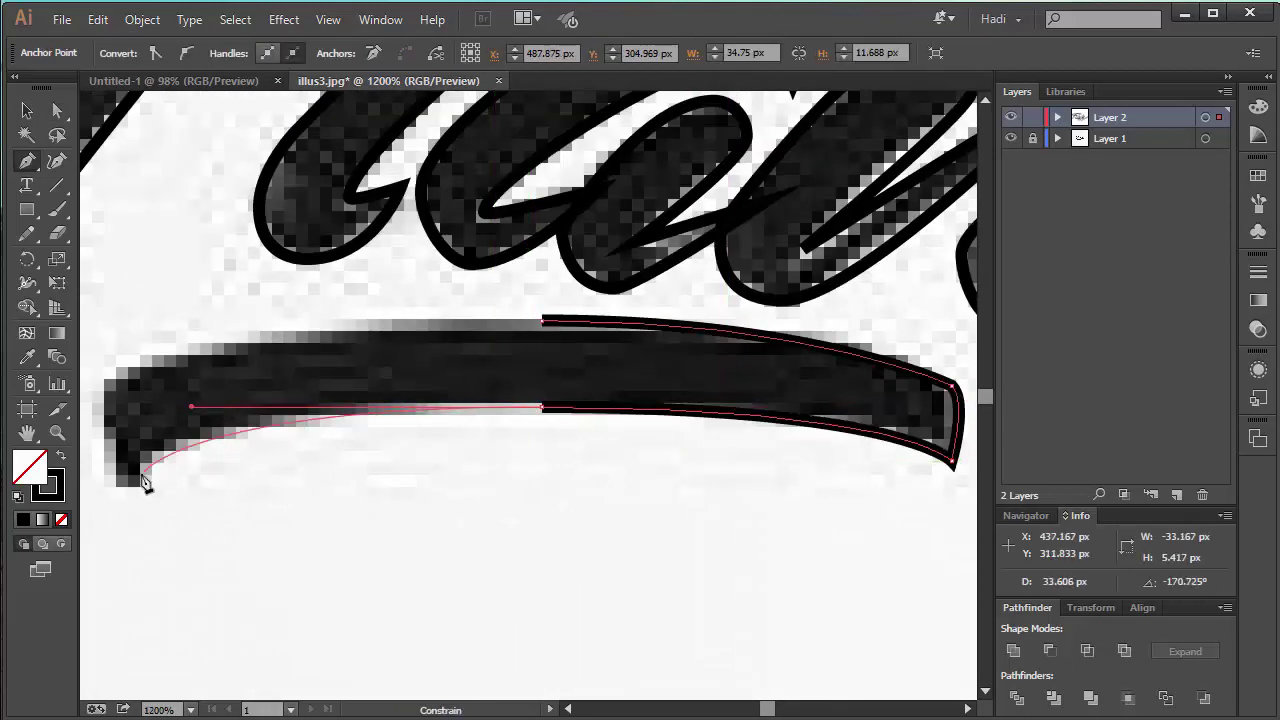
click(138, 480)
click(104, 408)
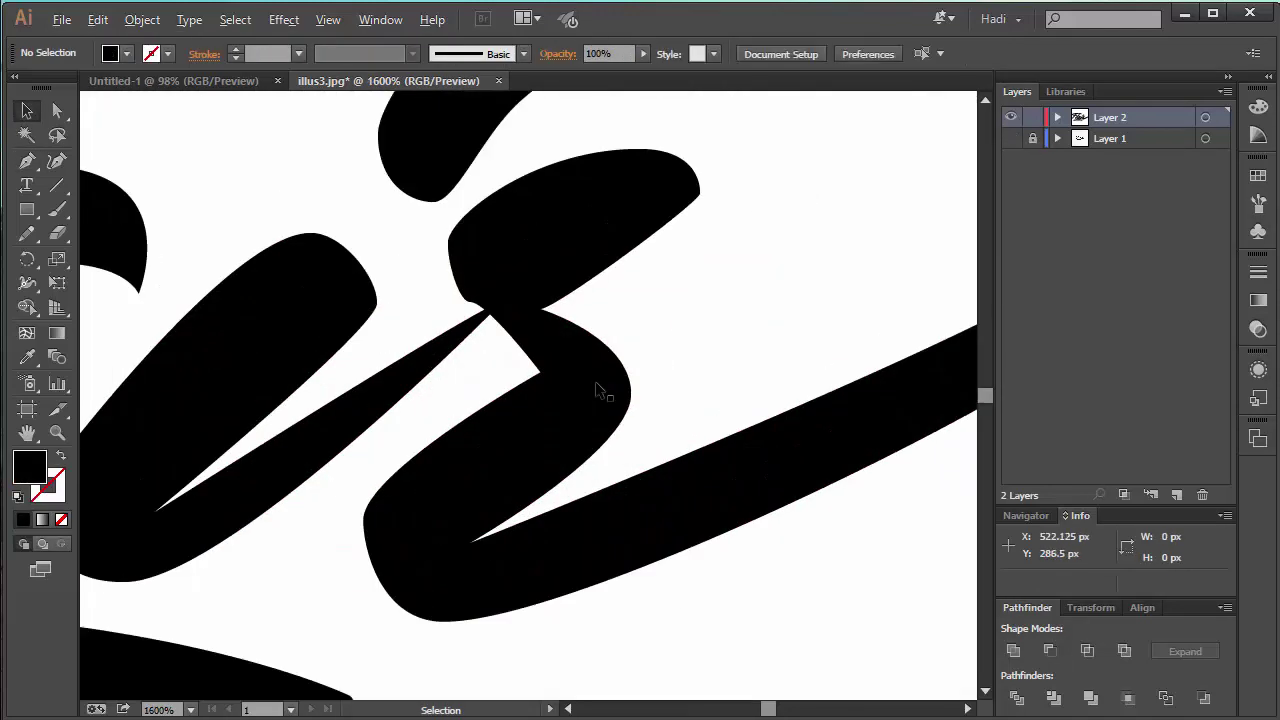
List the paths in Layer 2 and adjust the r's curve handle where the i's joining stroke meets it.
click(440, 358)
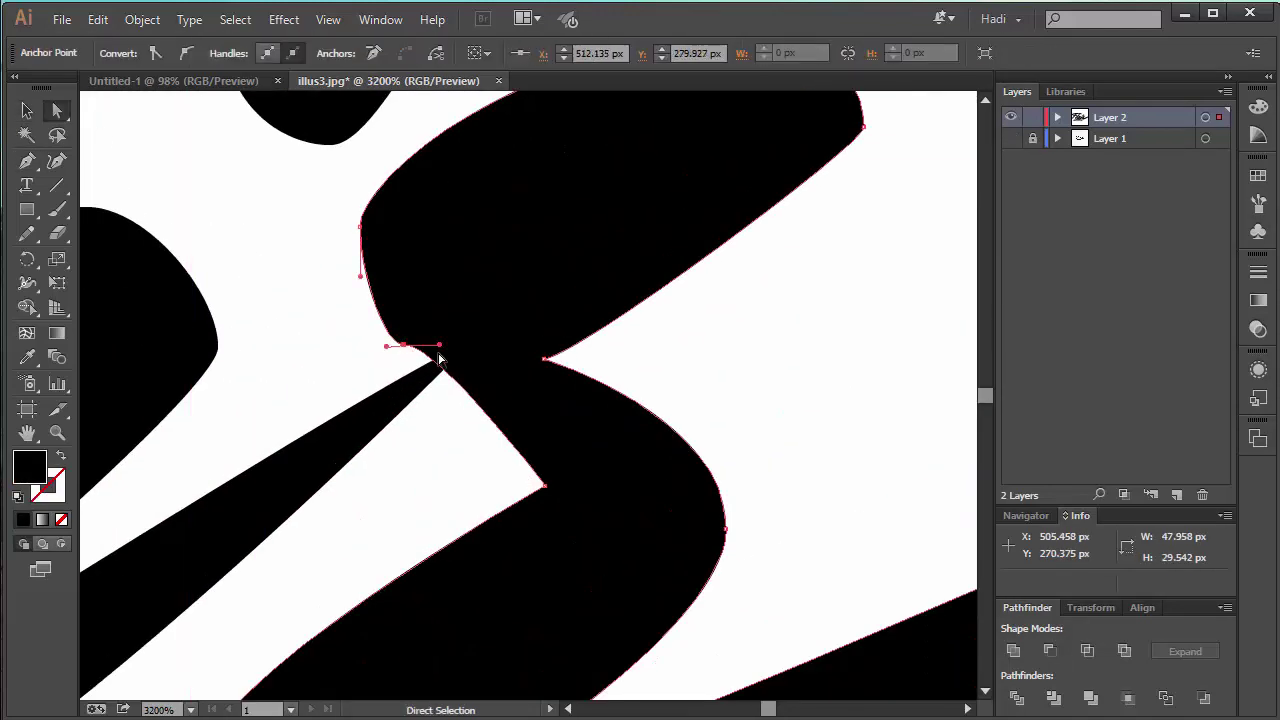
click(691, 294)
click(1057, 117)
scroll(815, 386, up, 3)
scroll(815, 386, left, 3)
click(543, 451)
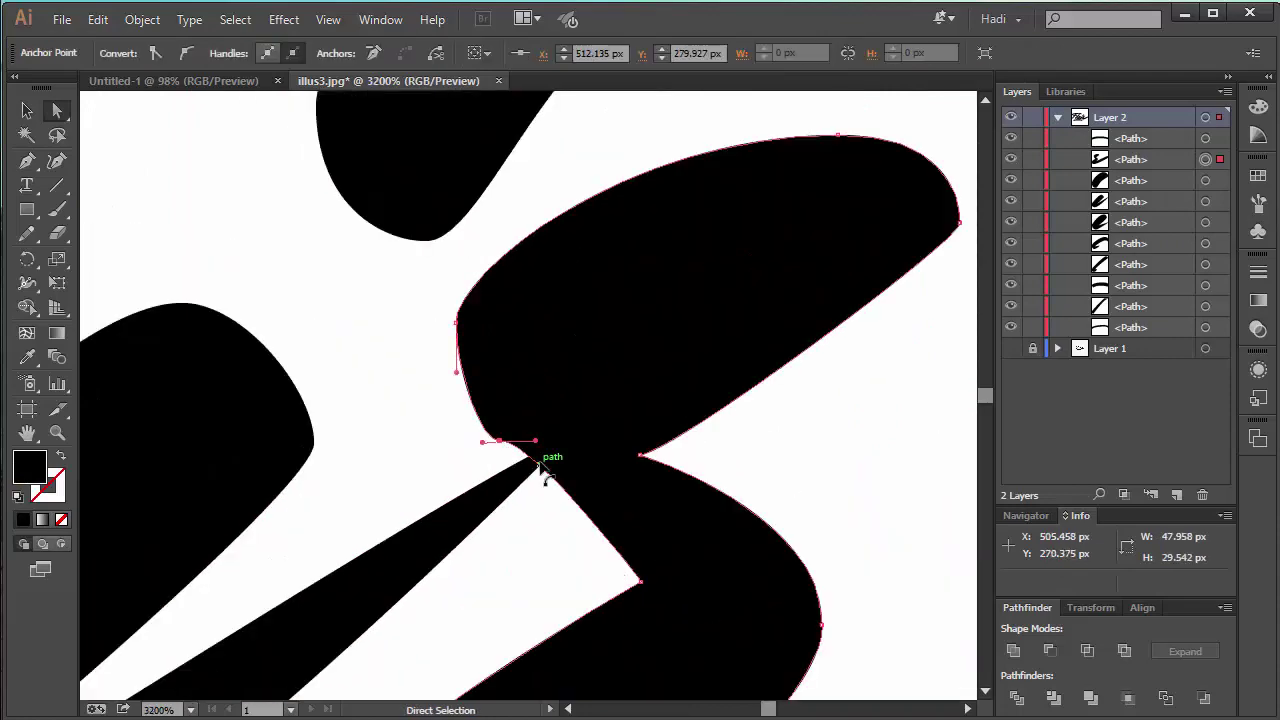
drag(517, 449, 550, 447)
scroll(400, 437, down, 3)
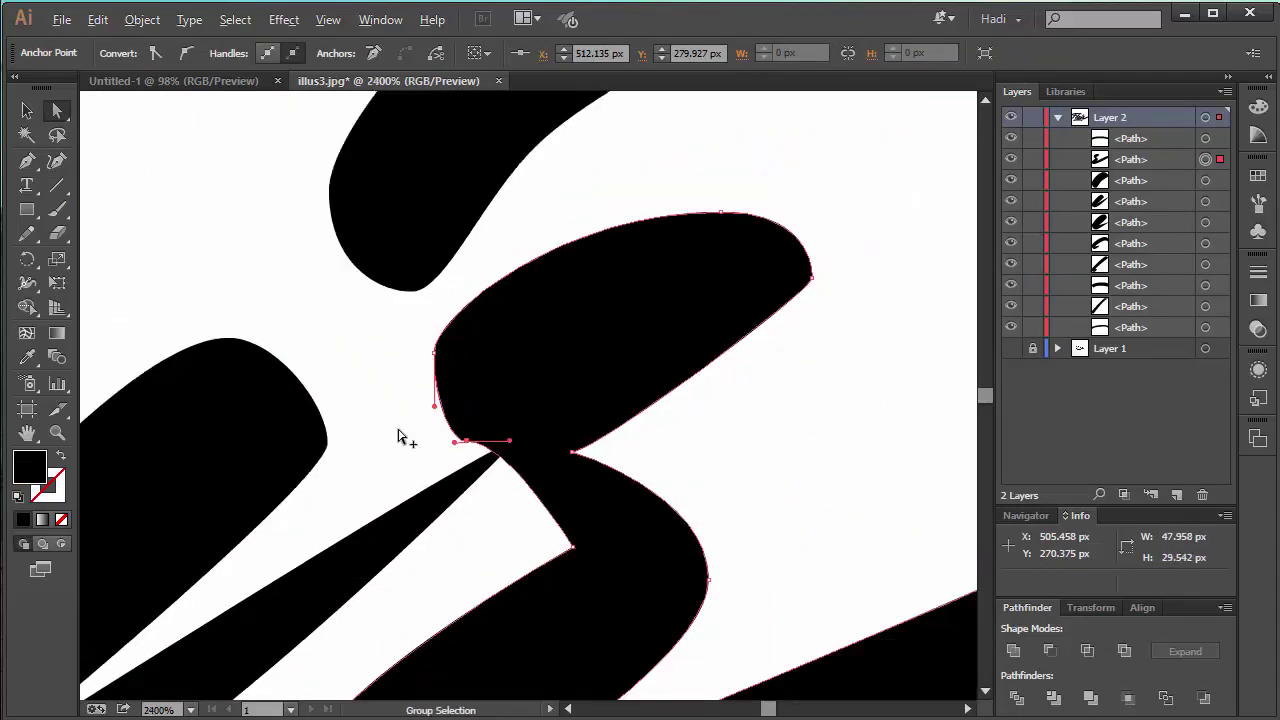
Move the tip of the i's joining stroke farther into the body of the r.
key(v)
click(443, 251)
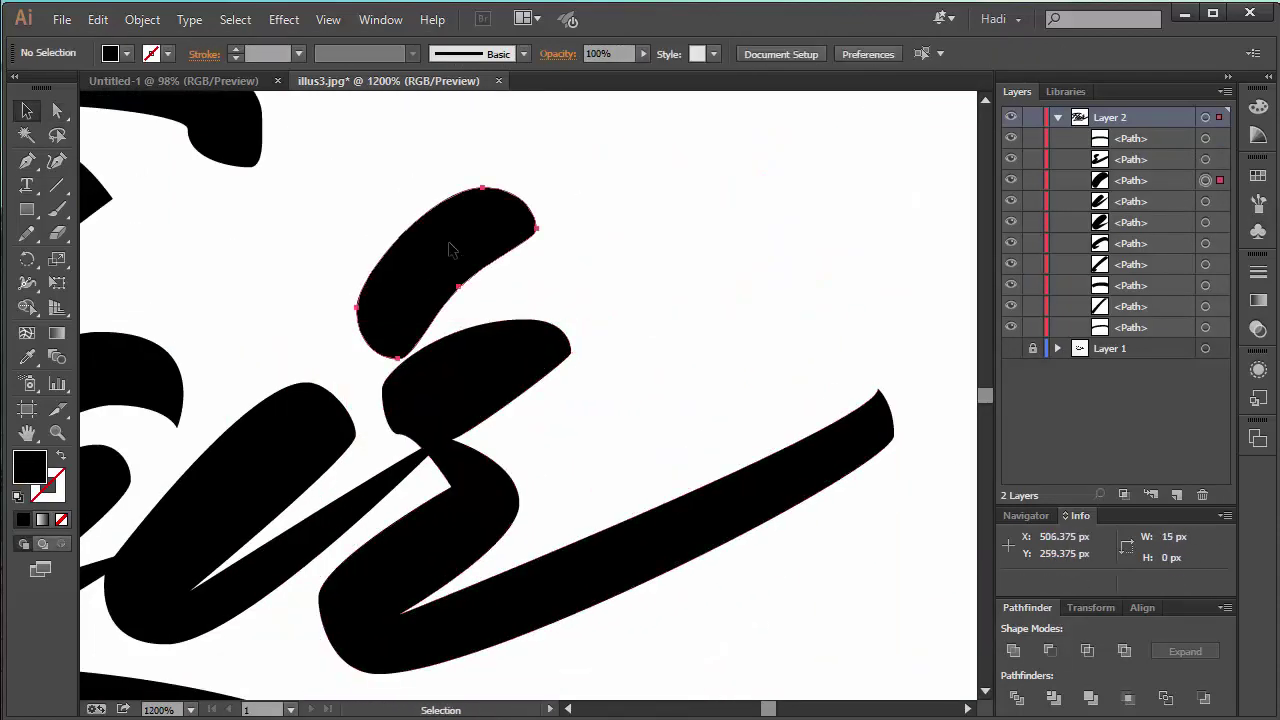
click(434, 420)
scroll(434, 420, up, 3)
key(a)
drag(441, 374, 443, 338)
scroll(700, 294, down, 6)
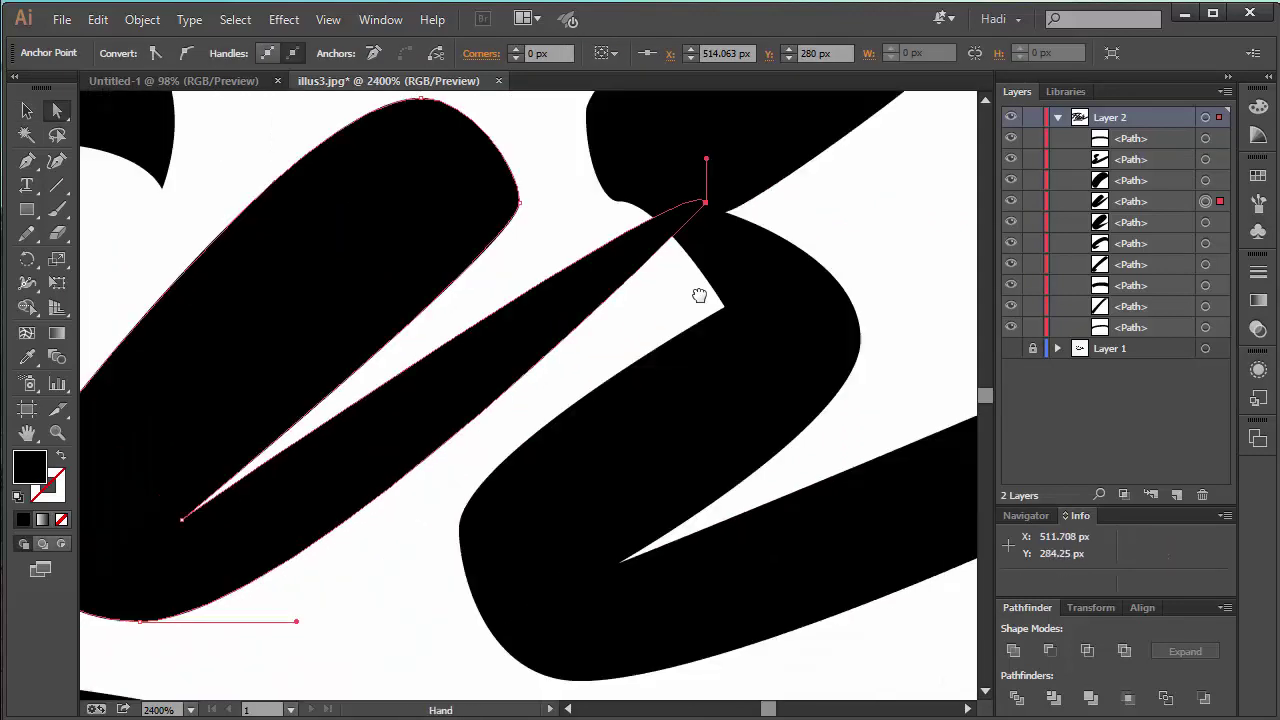
Compare the shapes with the template image in Layer 1 and smooth the r's anchor at its junction with the i.
click(457, 463)
click(1011, 348)
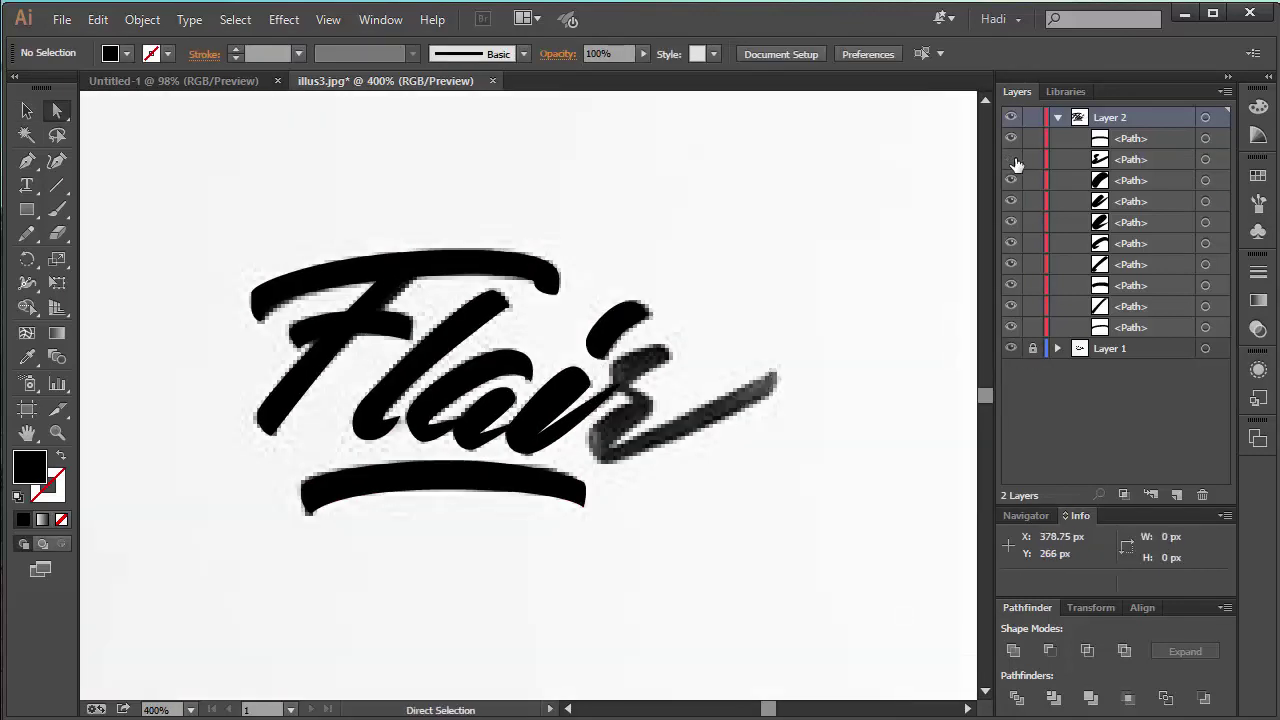
scroll(358, 322, up, 6)
click(368, 321)
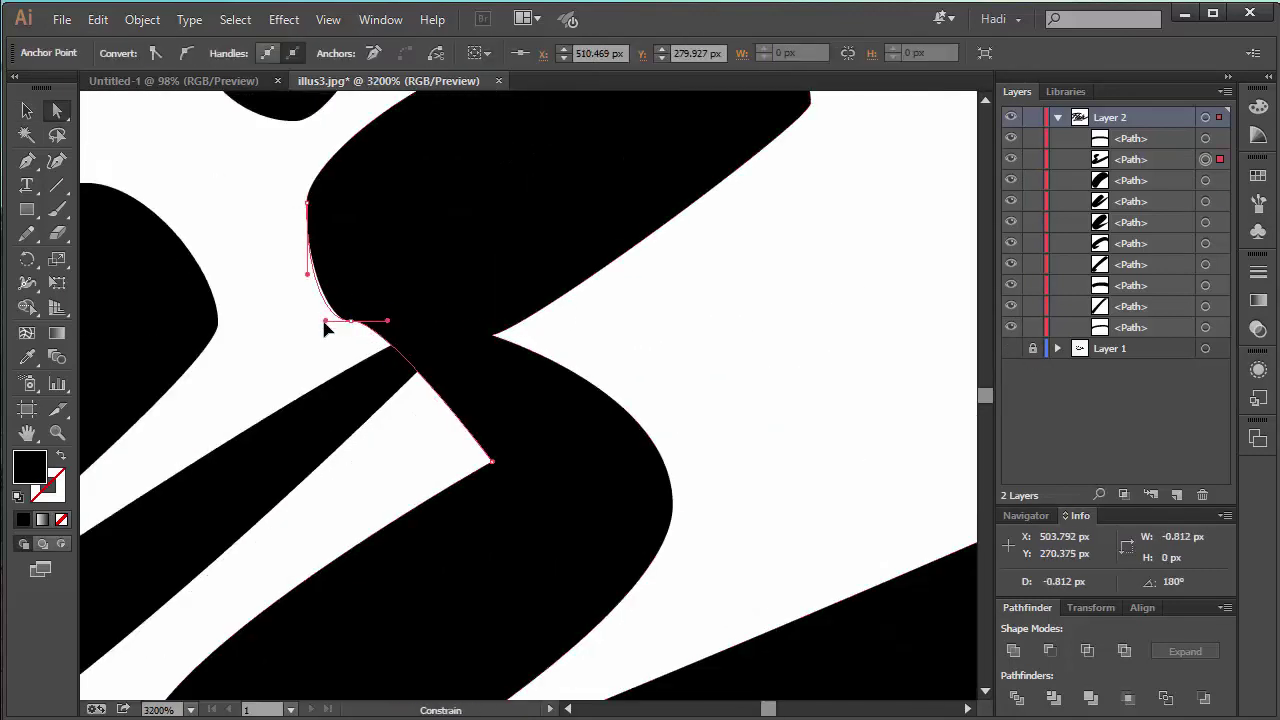
drag(370, 318, 388, 336)
click(731, 305)
scroll(731, 305, down, 6)
Select all the lettering shapes together with the underline and group them.
drag(229, 120, 709, 663)
scroll(646, 539, down, 3)
key(v)
scroll(560, 470, up, 4)
scroll(443, 223, down, 3)
drag(303, 170, 723, 614)
key(ctrl+g)
Add a new layer above Layer 2 and paste the lettering onto it in place.
click(957, 174)
key(ctrl+l)
key(ctrl+f)
key(ctrl+minus)
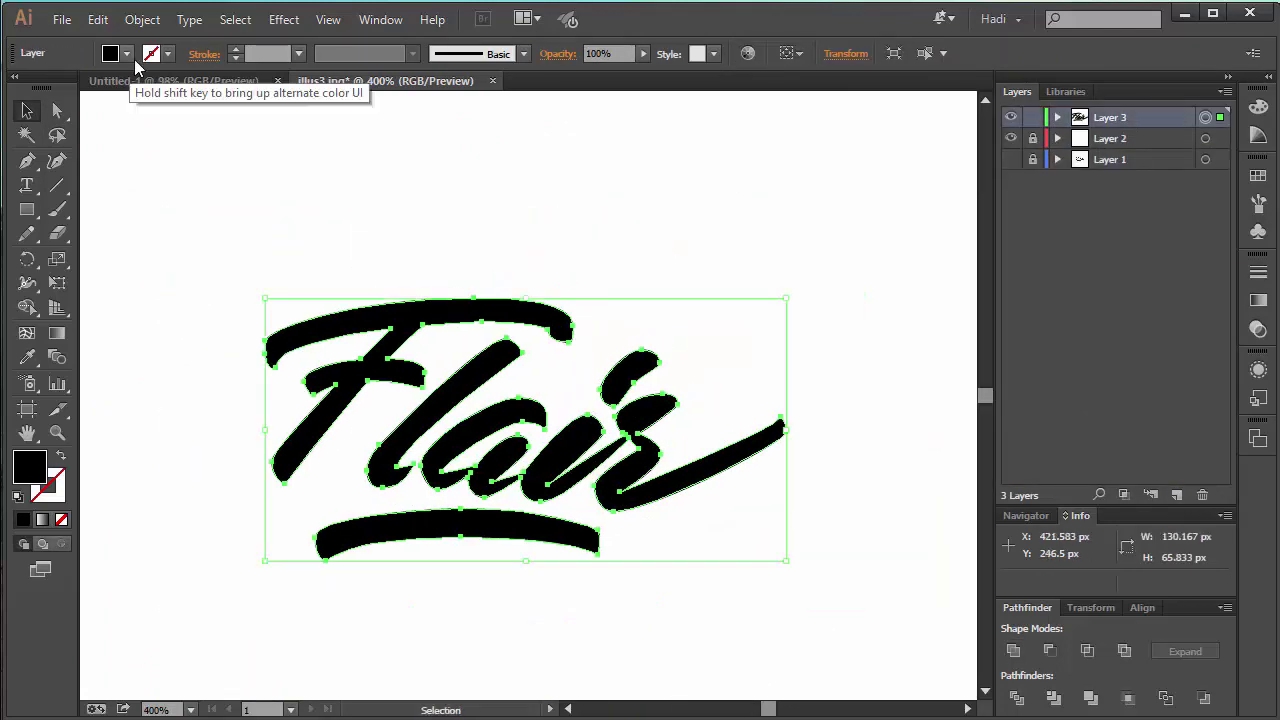
Give the lettering a black stroke with a weight of 6 pt.
click(235, 50)
click(235, 50)
click(235, 50)
click(235, 50)
Try to expand the fill and stroke of the lettering.
click(142, 19)
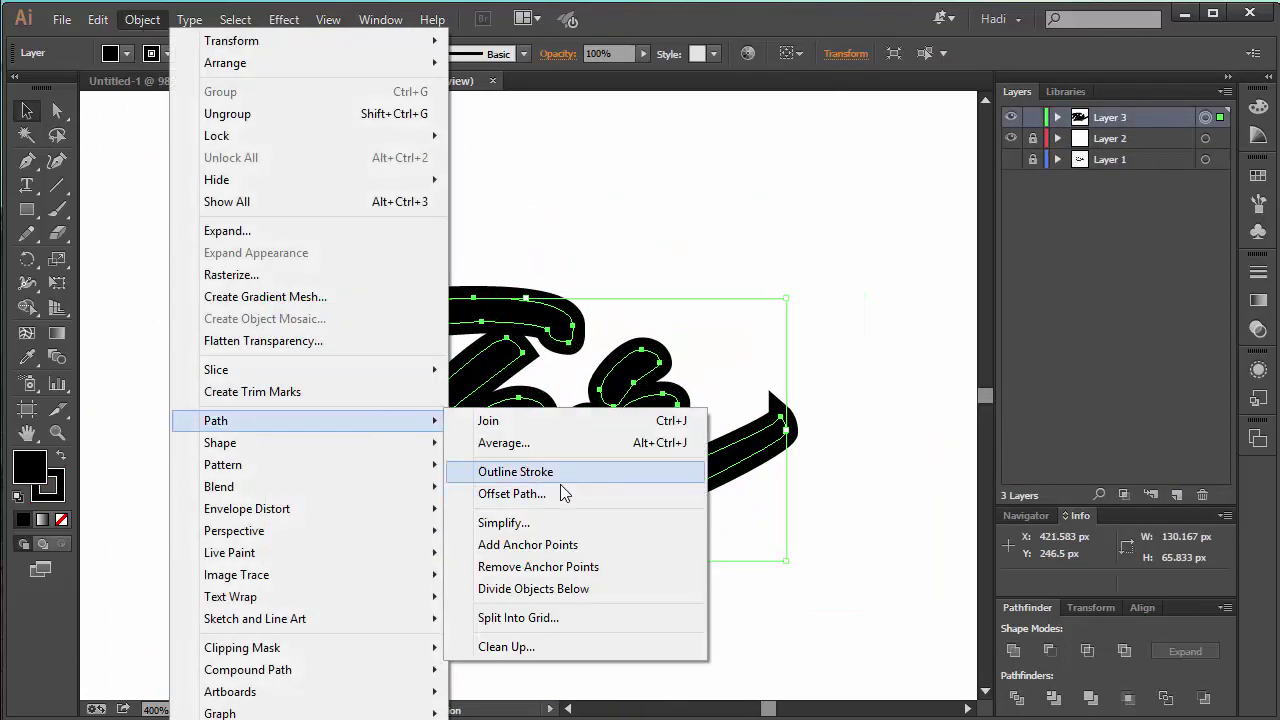
click(214, 229)
click(629, 480)
key(ctrl+z)
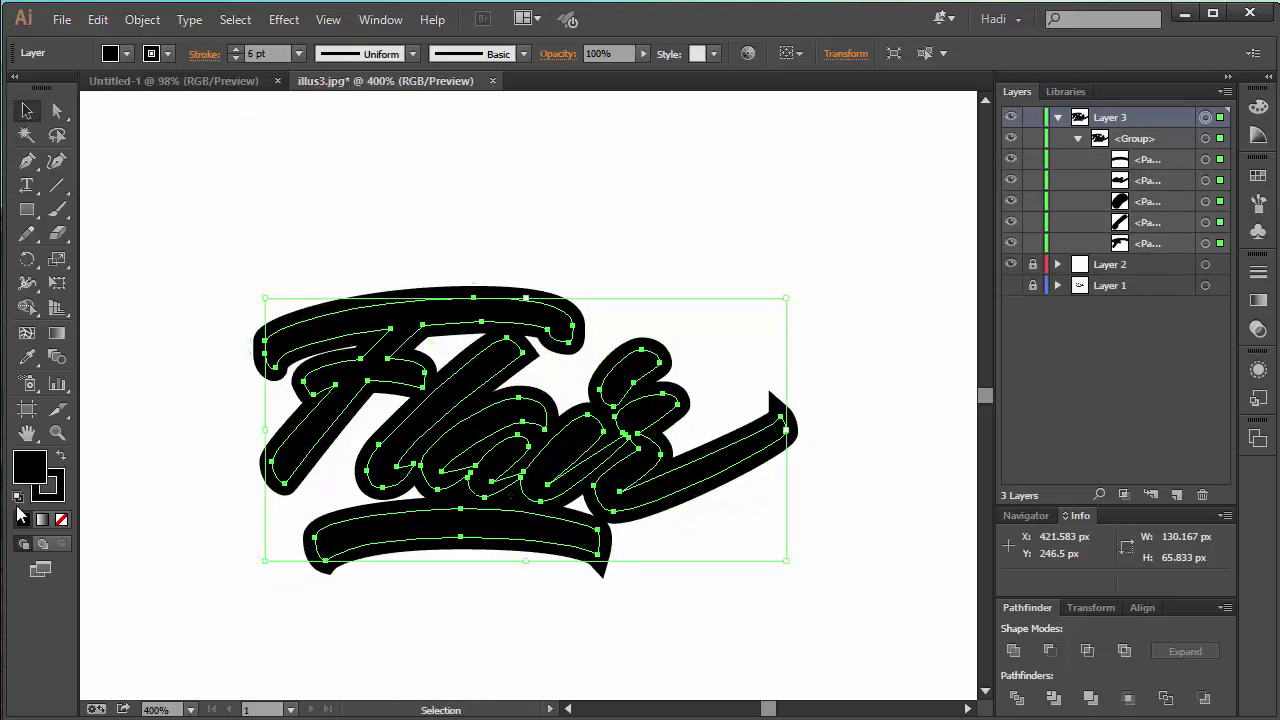
Change the lettering's fill to gray and set its stroke weight to 3 pt.
double_click(28, 465)
click(1020, 266)
click(204, 53)
click(235, 58)
click(235, 58)
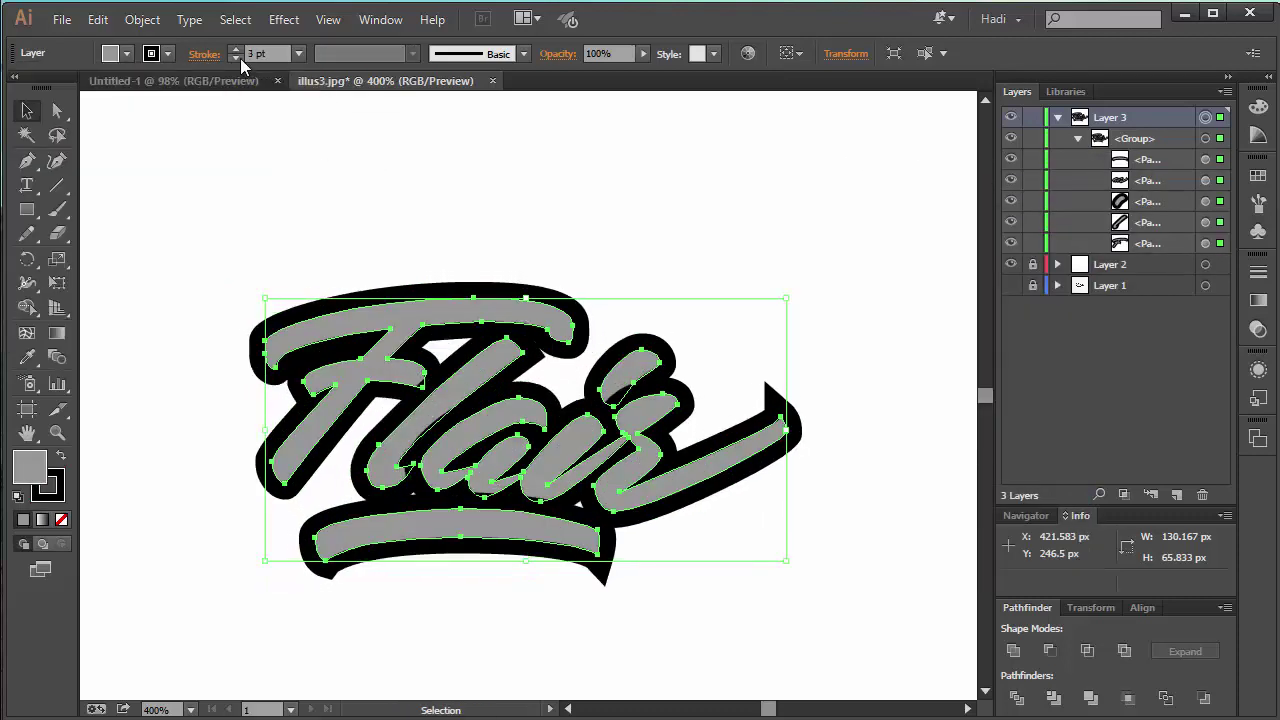
Expand the appearance of the gray stroked lettering into separate fill and outline shapes.
click(146, 21)
click(243, 261)
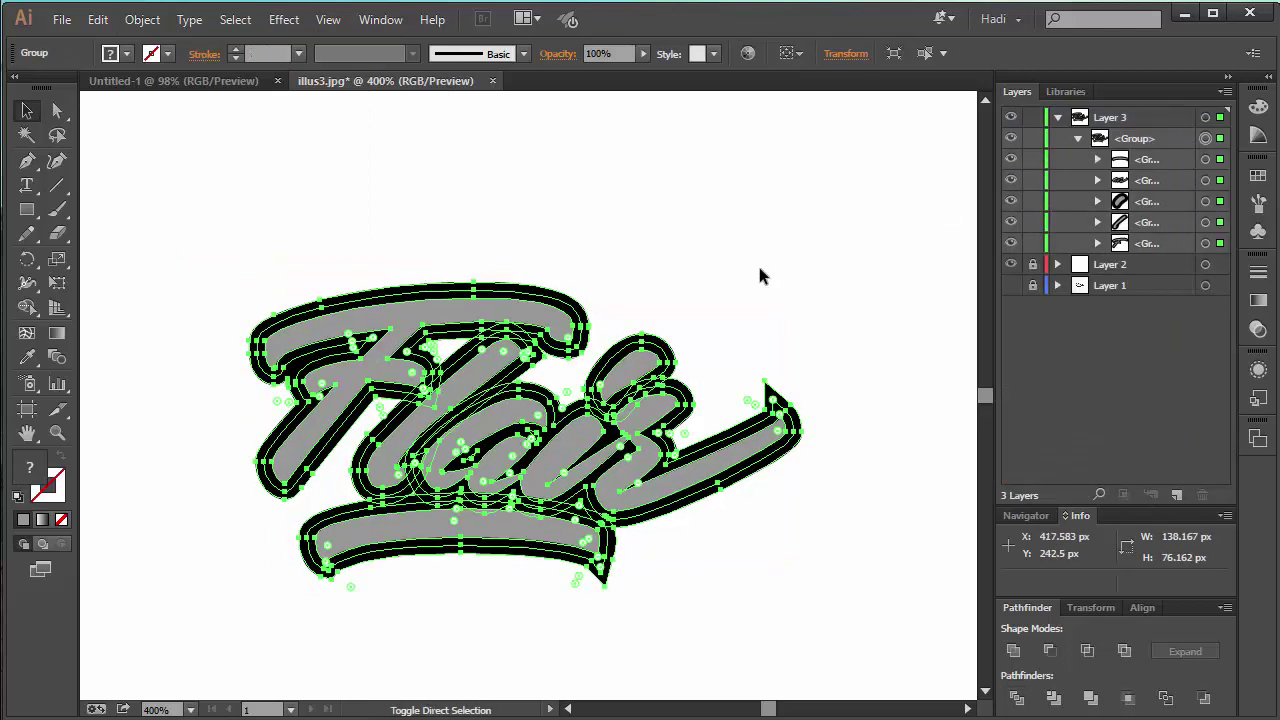
click(1207, 201)
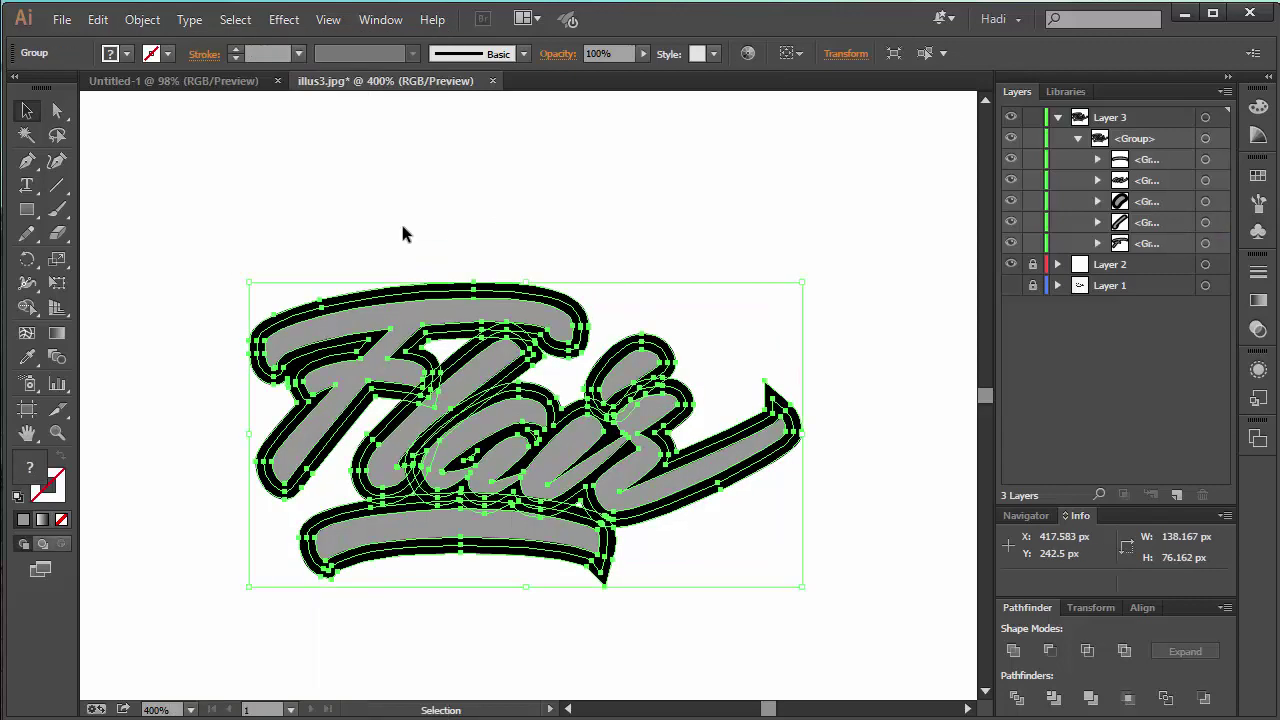
click(204, 54)
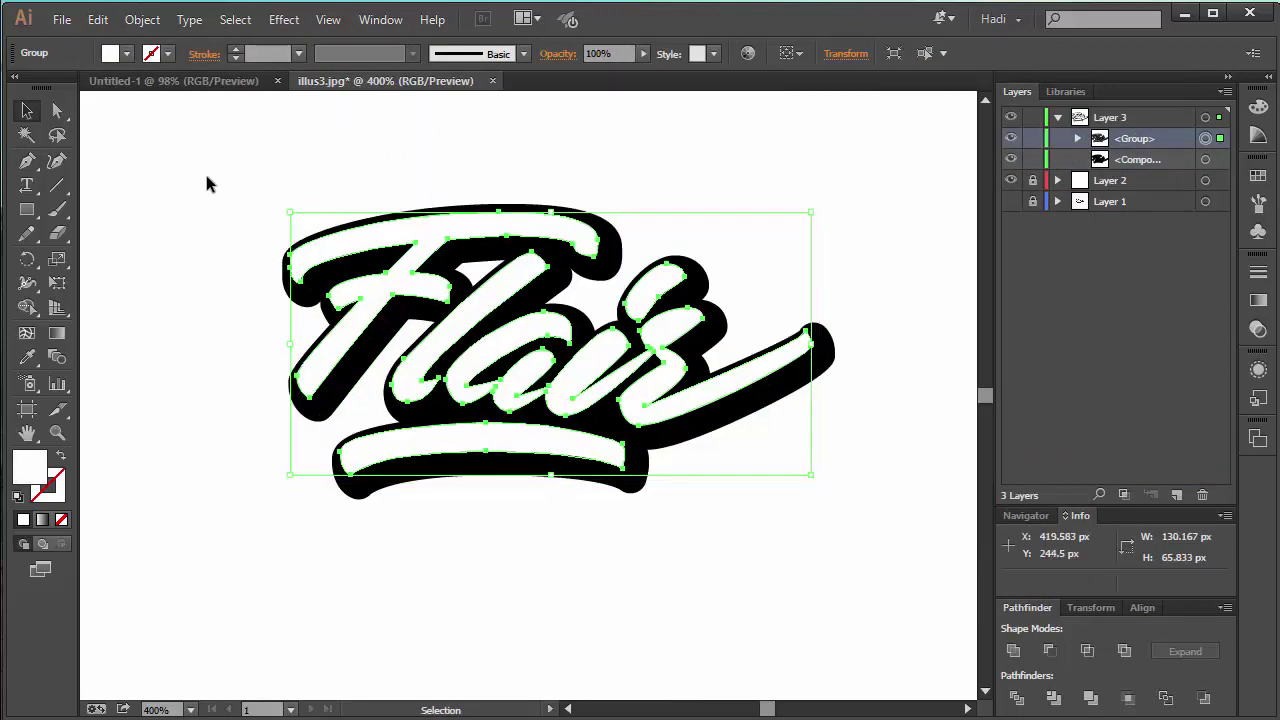
Save the lettering under a different file type and close both open documents.
click(202, 170)
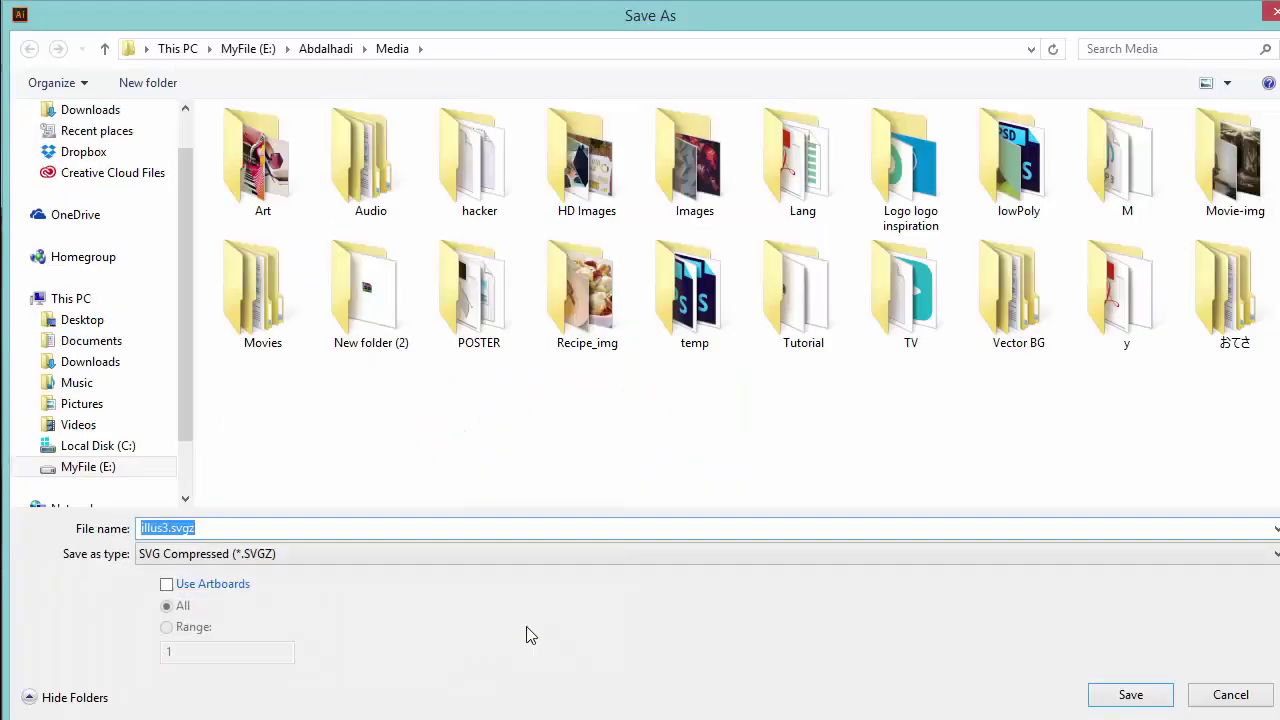
click(329, 551)
click(329, 569)
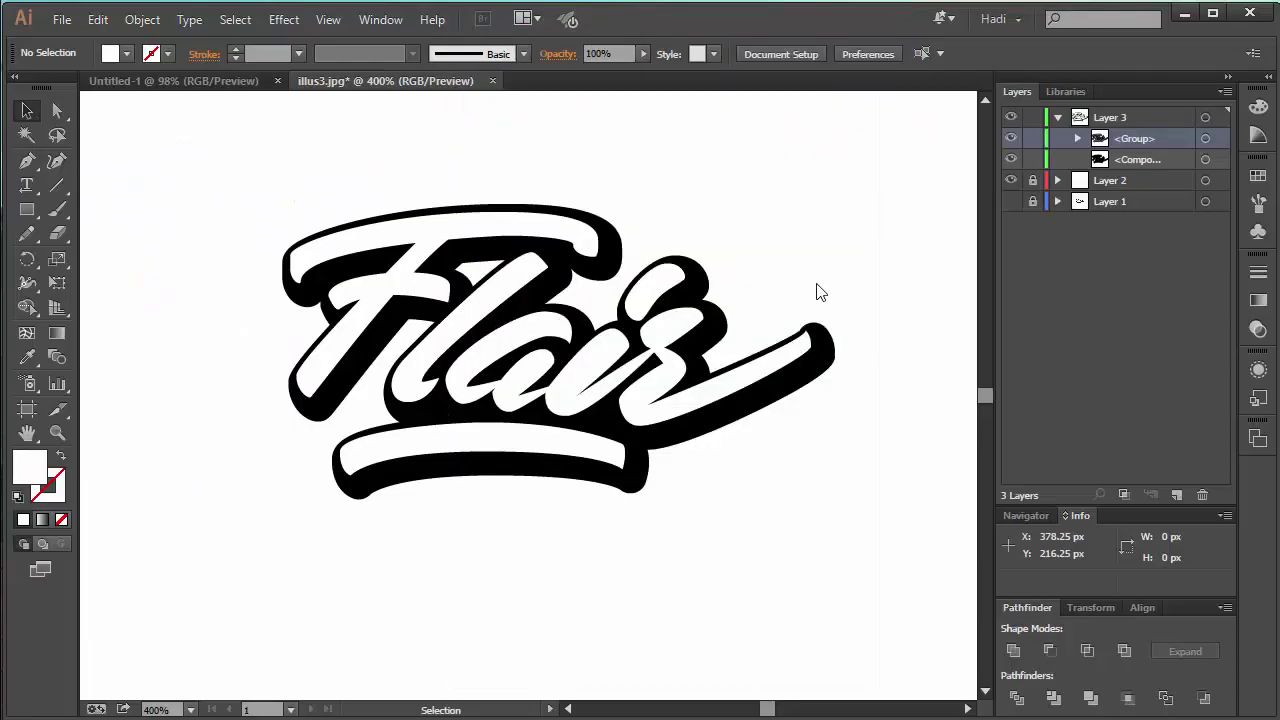
click(492, 80)
click(277, 80)
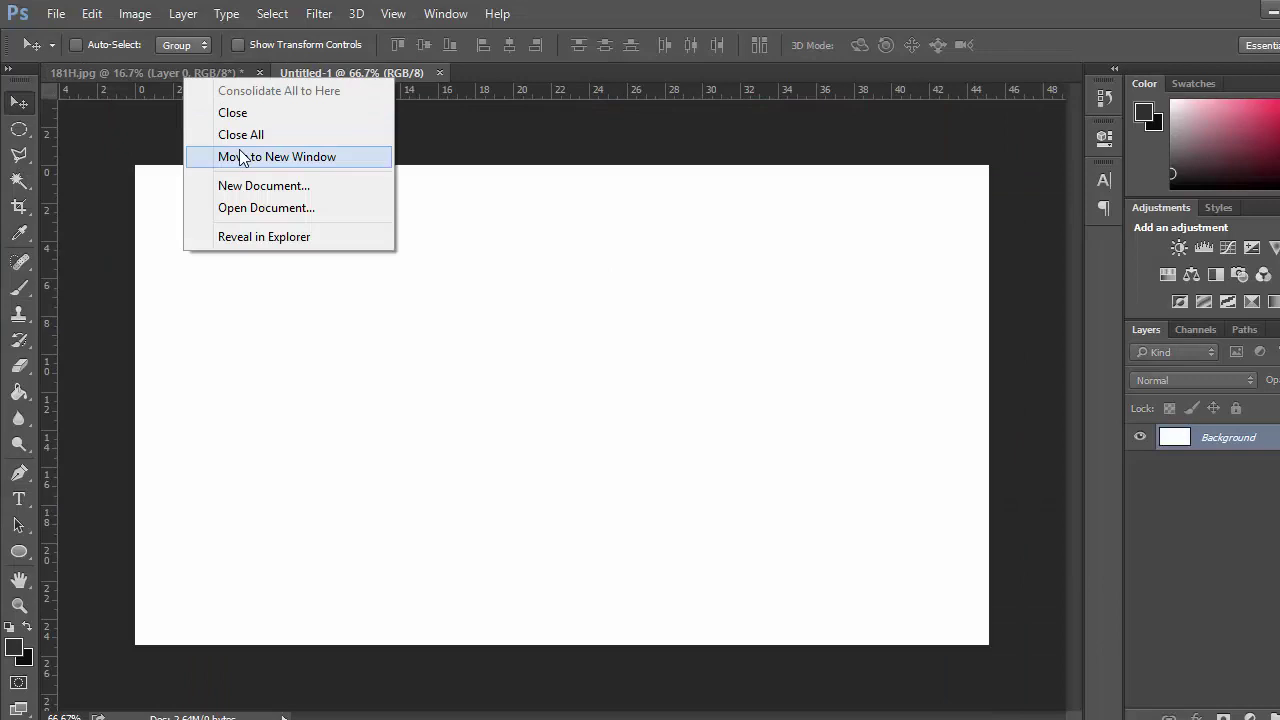
In Photoshop, float 181H.jpg to bring its photo into Untitled-1, and close 181H.jpg without saving.
click(237, 160)
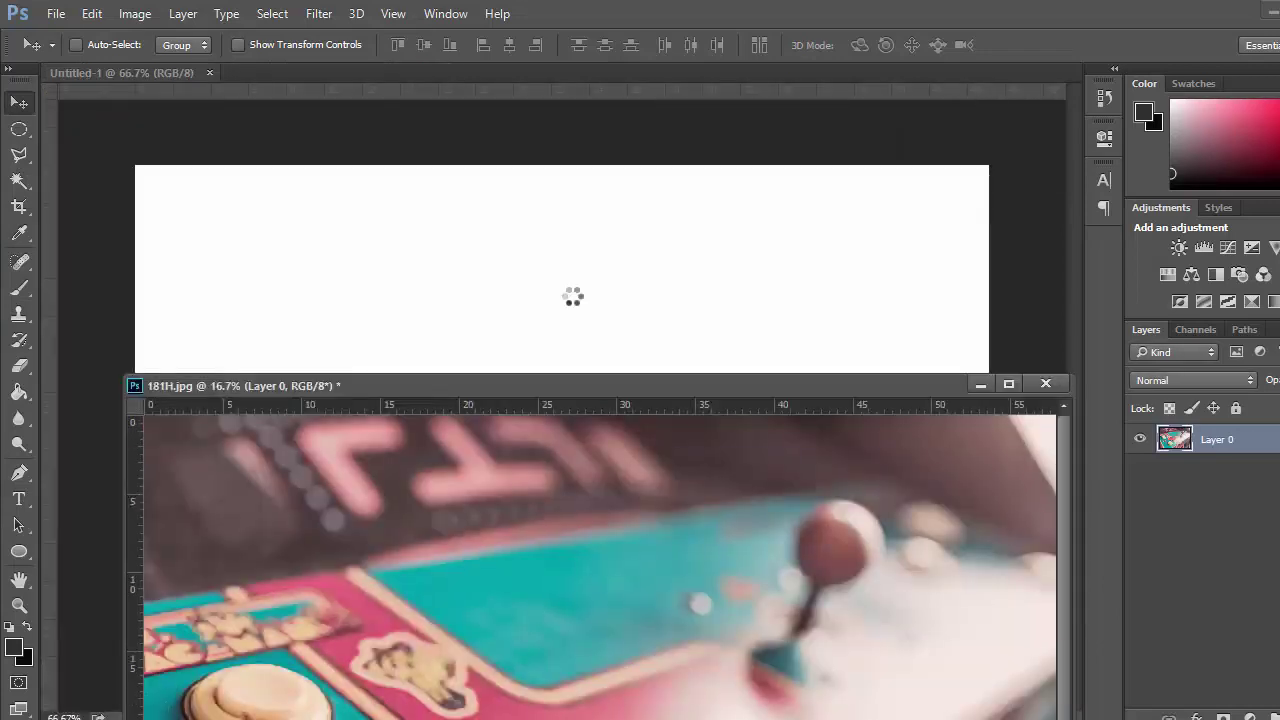
click(1046, 384)
key(n)
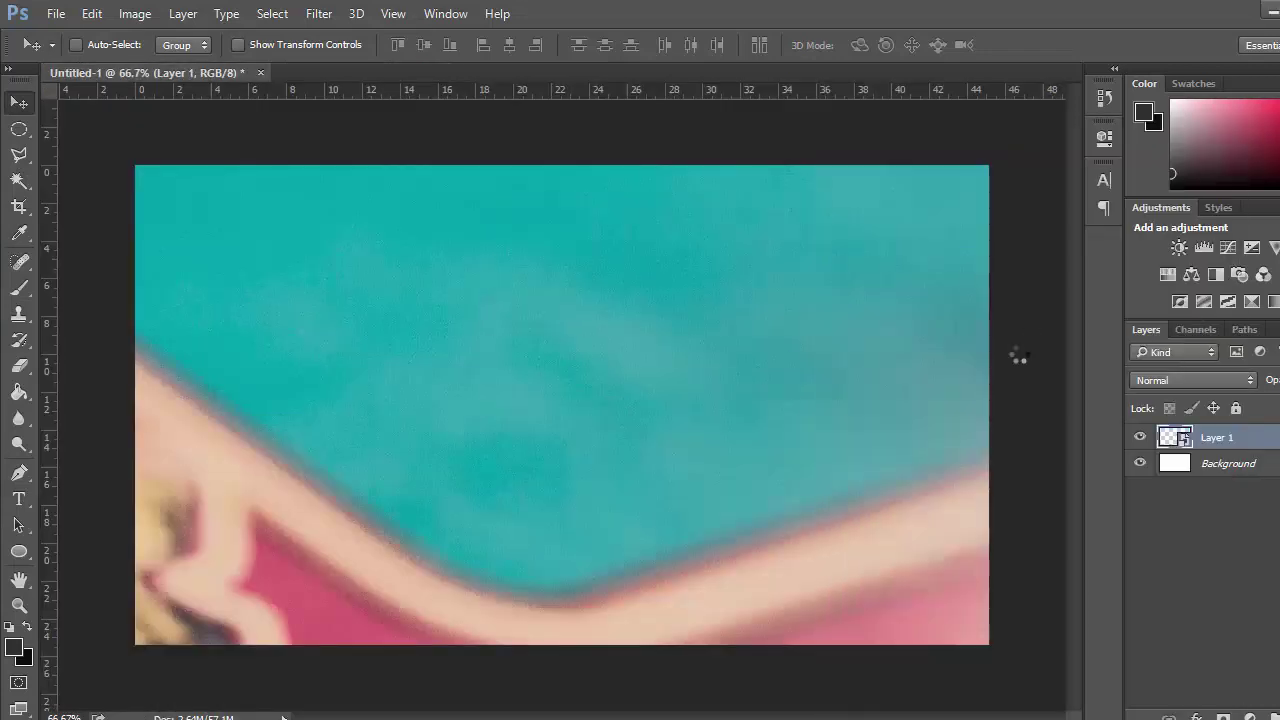
Scale the placed photo layer down to fit the canvas.
key(ctrl+t)
key(ctrl+0)
drag(1006, 209, 631, 366)
key(Return)
Duplicate the photo layer and apply a Gaussian Blur to the copy.
key(ctrl+j)
key(ctrl+plus)
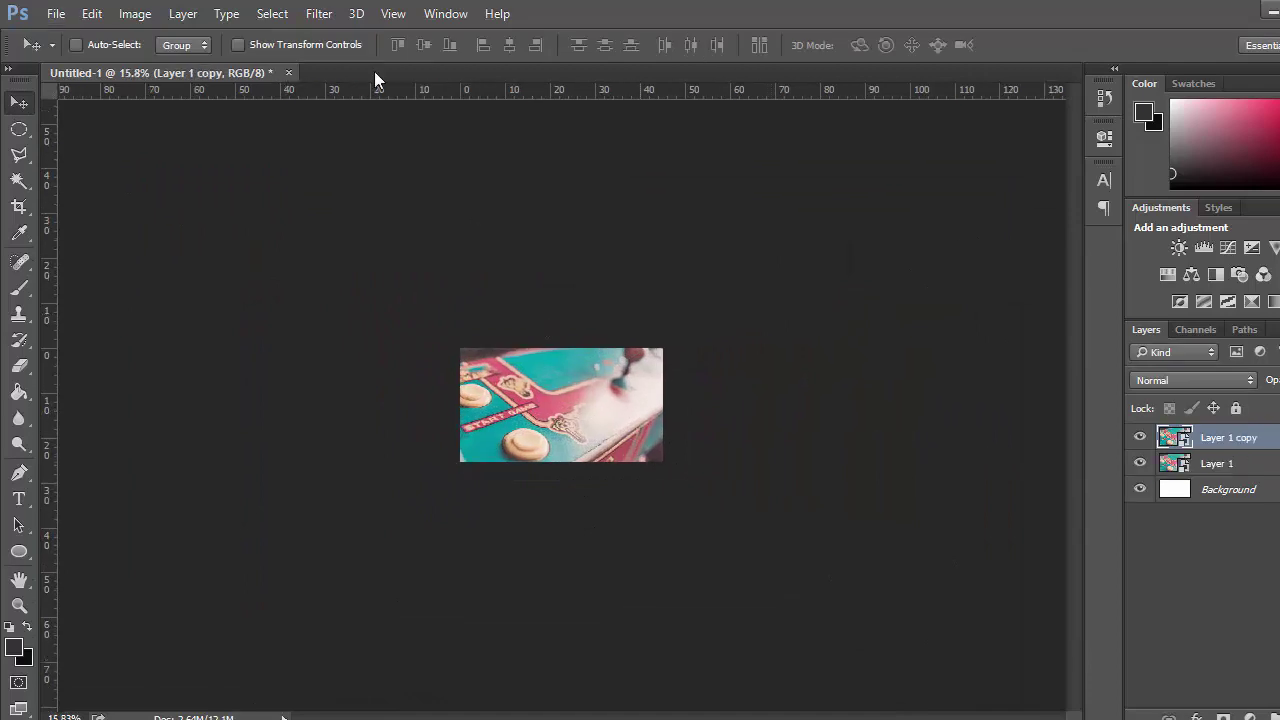
click(319, 13)
click(345, 35)
key(Return)
scroll(579, 421, up, 5)
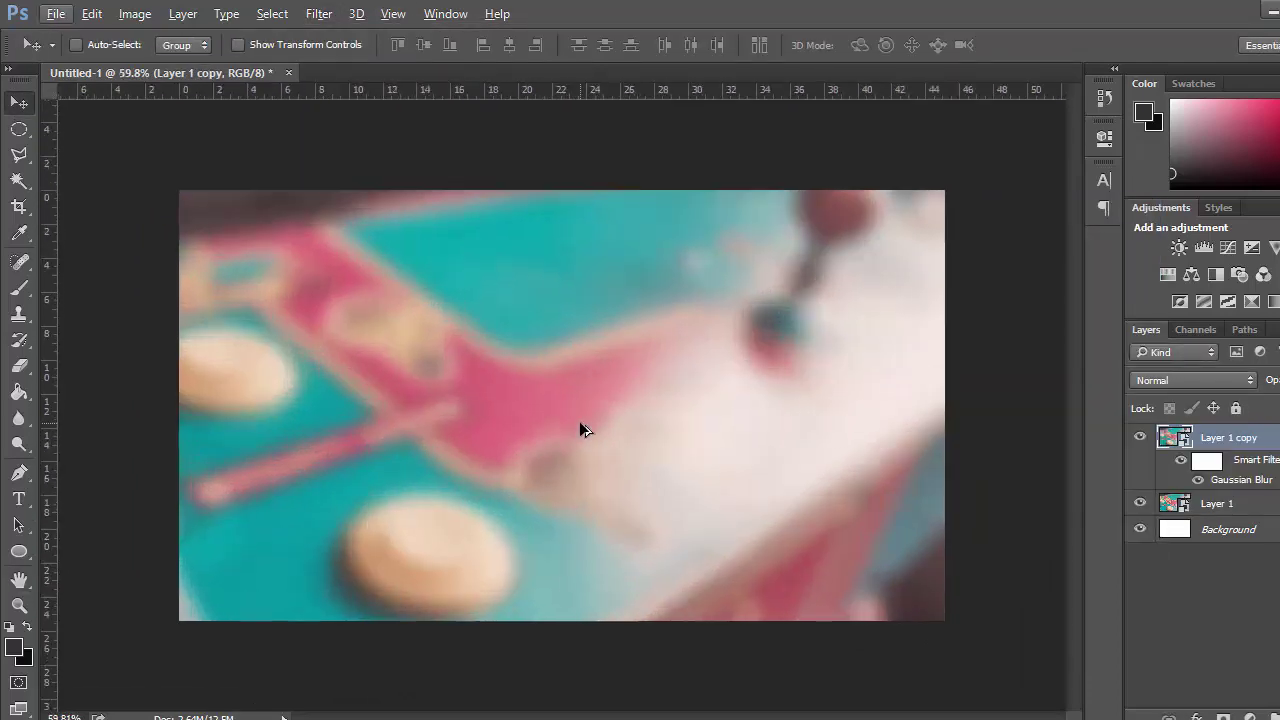
Rasterize the blurred photo copy and create a layer group with a Curves adjustment above it.
right_click(1228, 437)
click(860, 331)
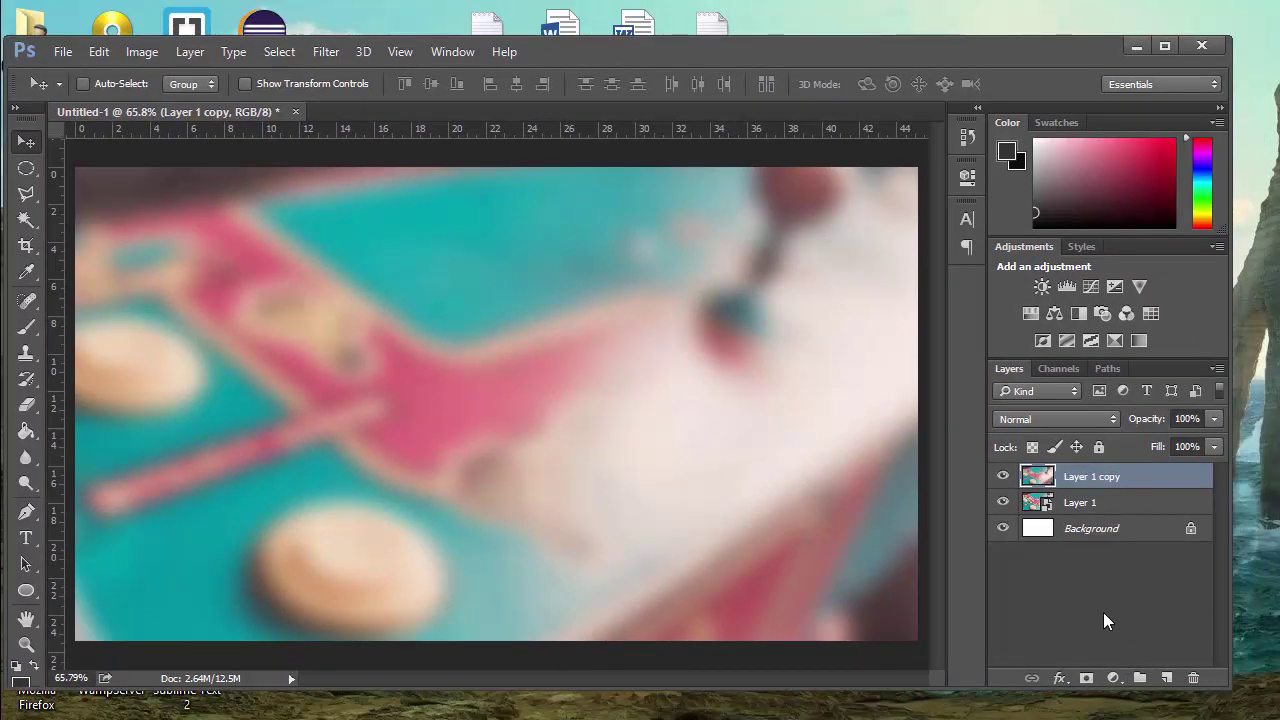
click(1139, 678)
click(1113, 678)
click(1047, 597)
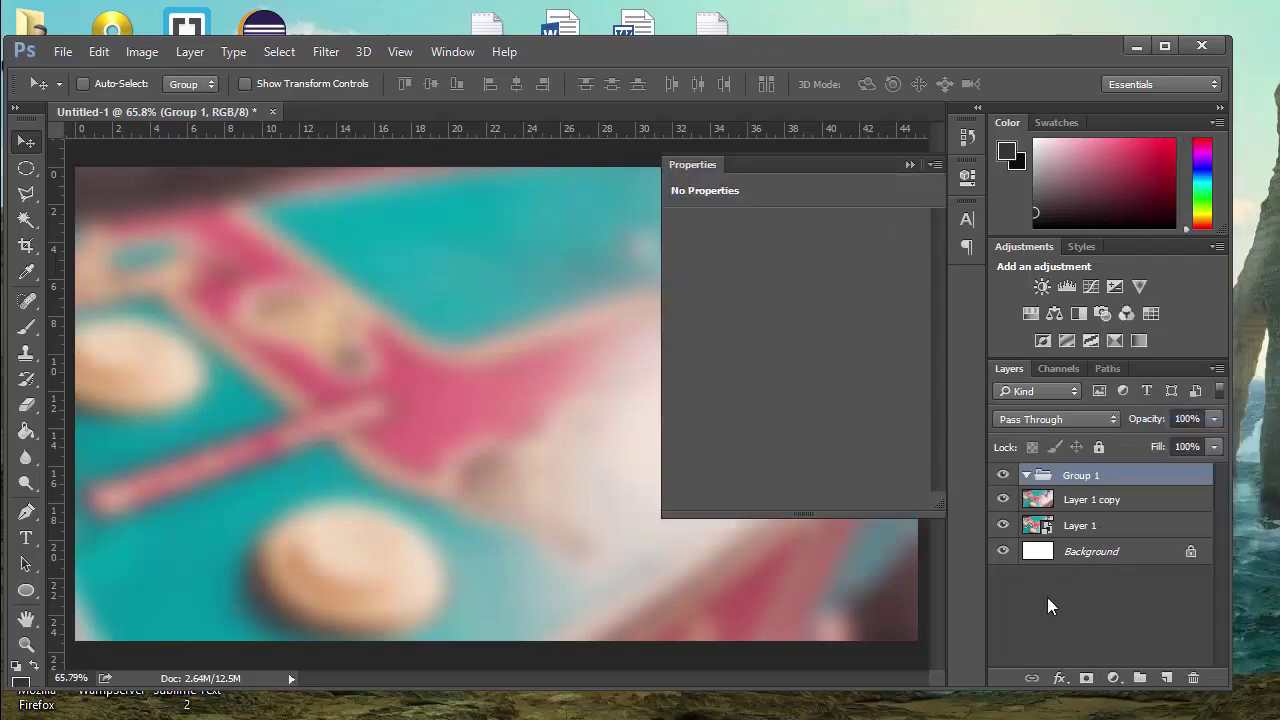
Bring in the Flair lettering as a smart object at about 80% scale and position it near the canvas centre.
click(62, 51)
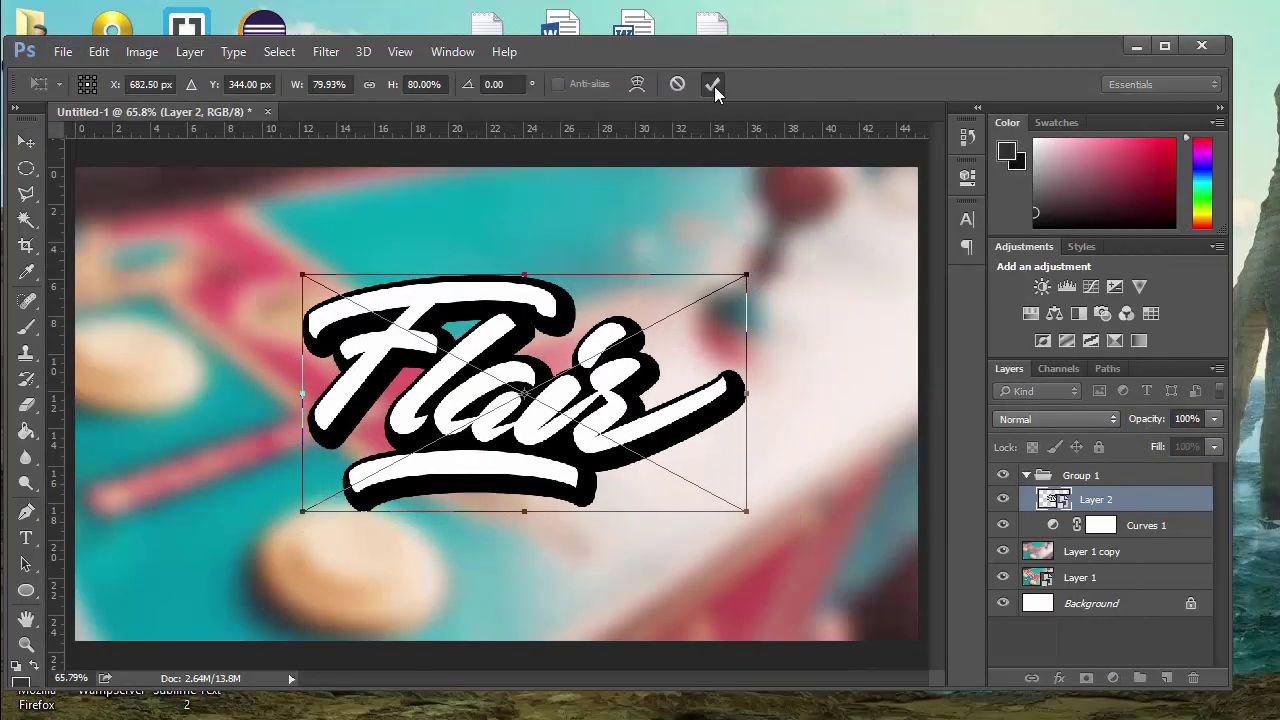
click(714, 86)
drag(786, 372, 768, 372)
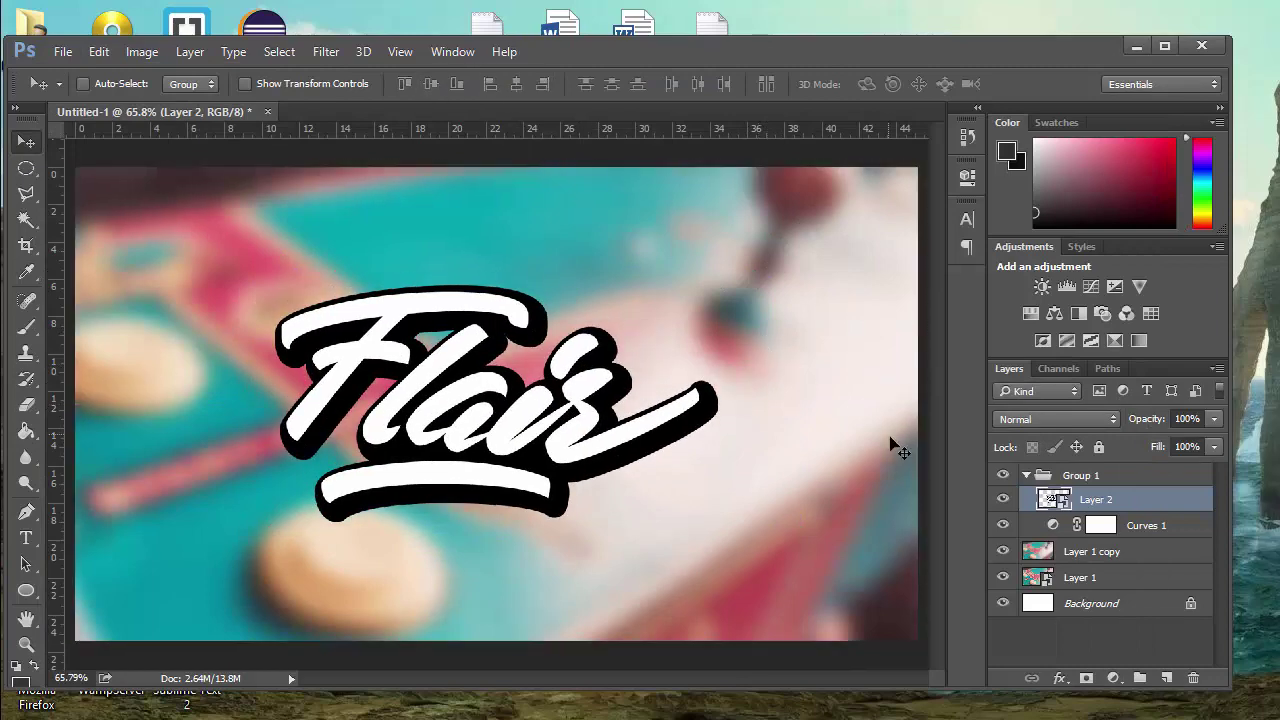
Try different blend modes, including Color Dodge, on the blurred photo layer.
click(1090, 551)
click(1055, 419)
click(1010, 210)
click(1055, 419)
click(1055, 419)
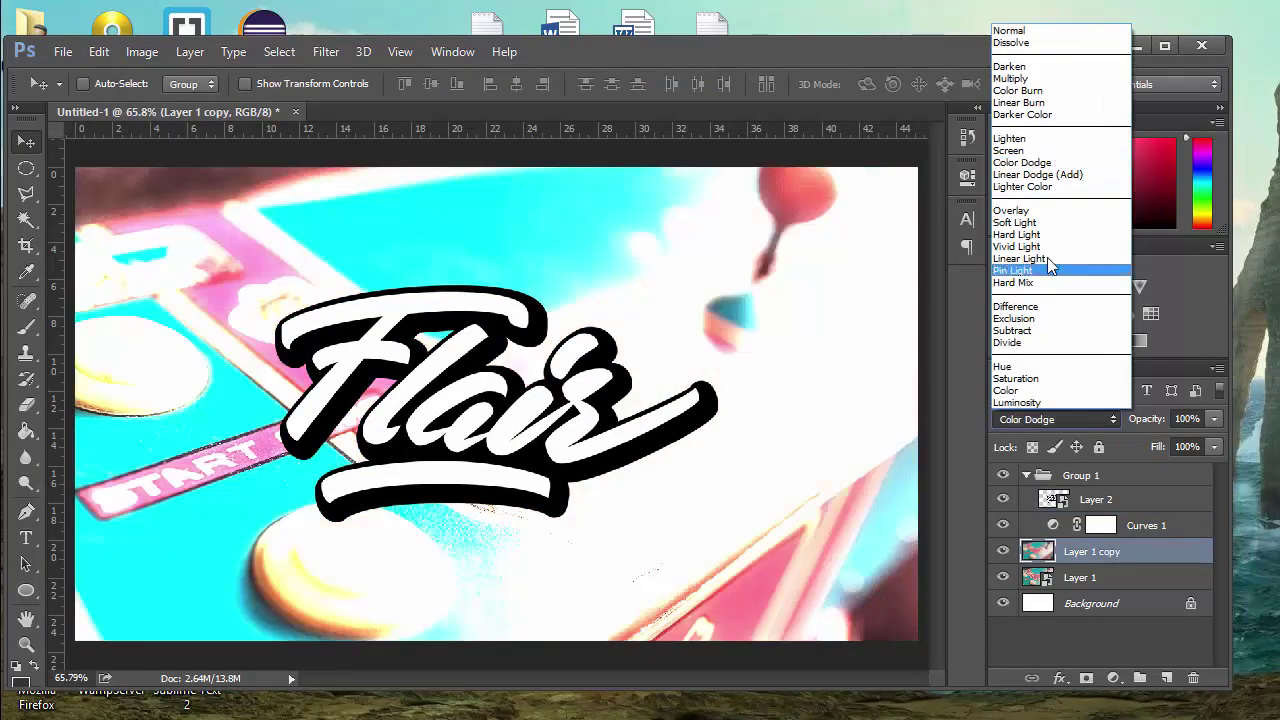
click(1063, 419)
Set the blurred photo layer's opacity to 100% and duplicate the layer.
mouse_move(1214, 440)
mouse_down()
mouse_move(1186, 440)
mouse_move(1232, 447)
mouse_up()
key(ctrl+j)
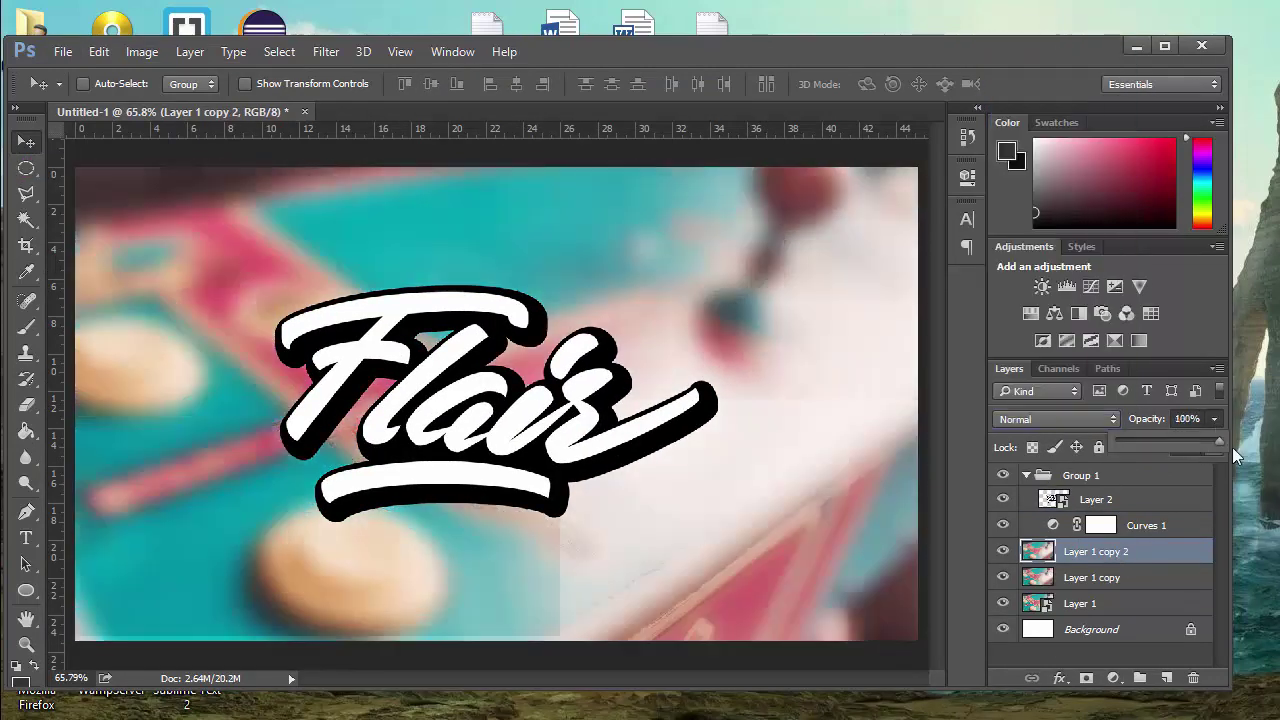
Add a second Curves adjustment above Curves 1 and raise the shadow end of its Red channel.
click(1071, 528)
click(1067, 286)
drag(770, 300, 780, 320)
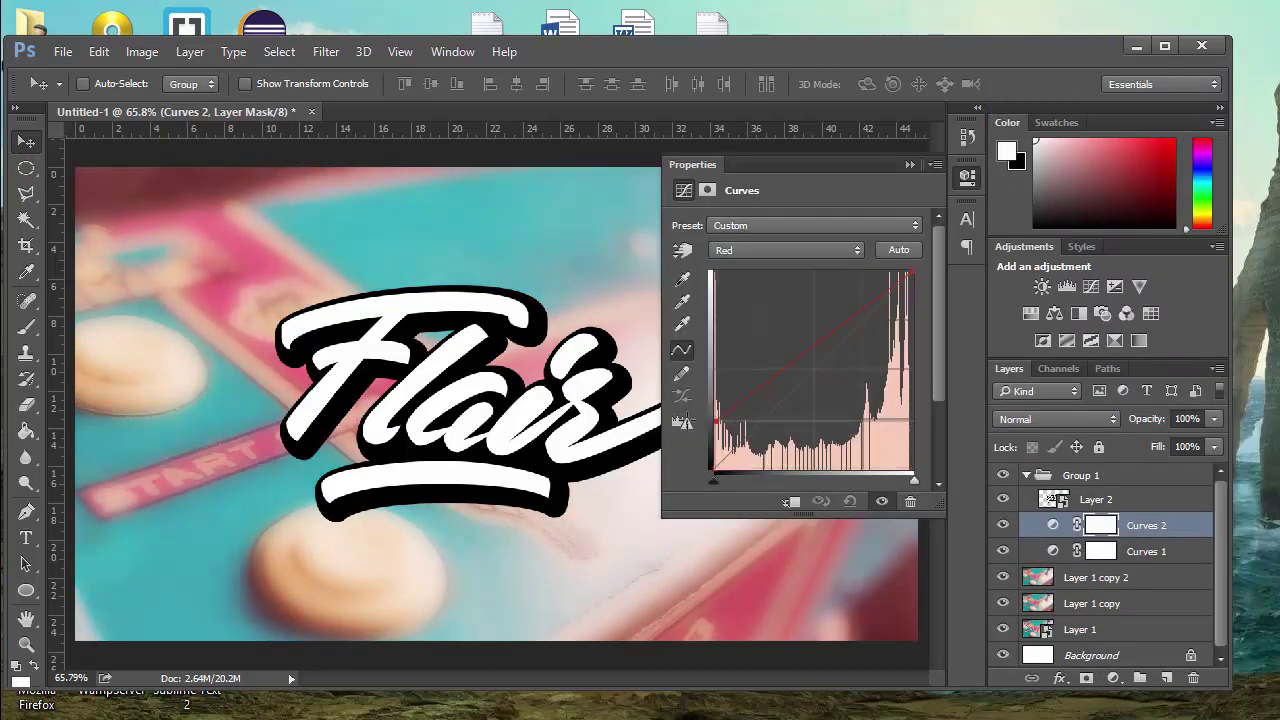
Add a third Curves adjustment above Curves 2 and raise the shadow end of its Blue channel.
click(1067, 286)
key(alt+5)
drag(713, 470, 696, 440)
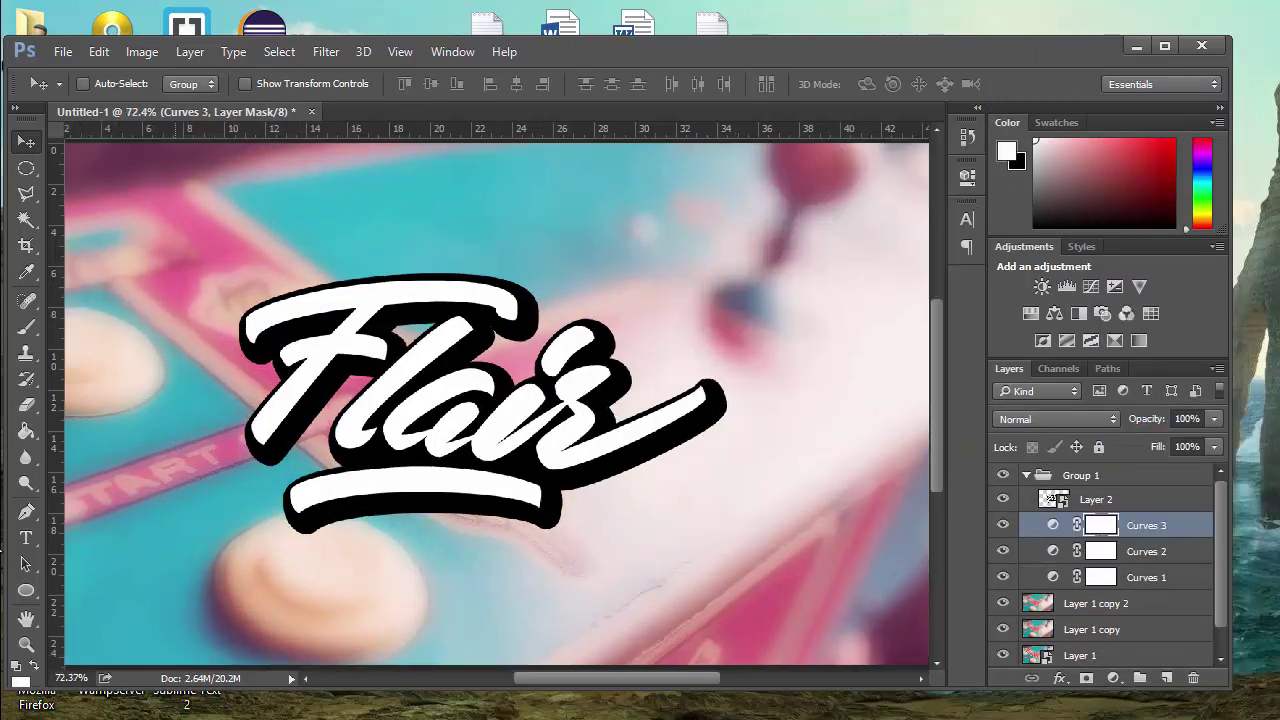
right_click(509, 466)
click(590, 543)
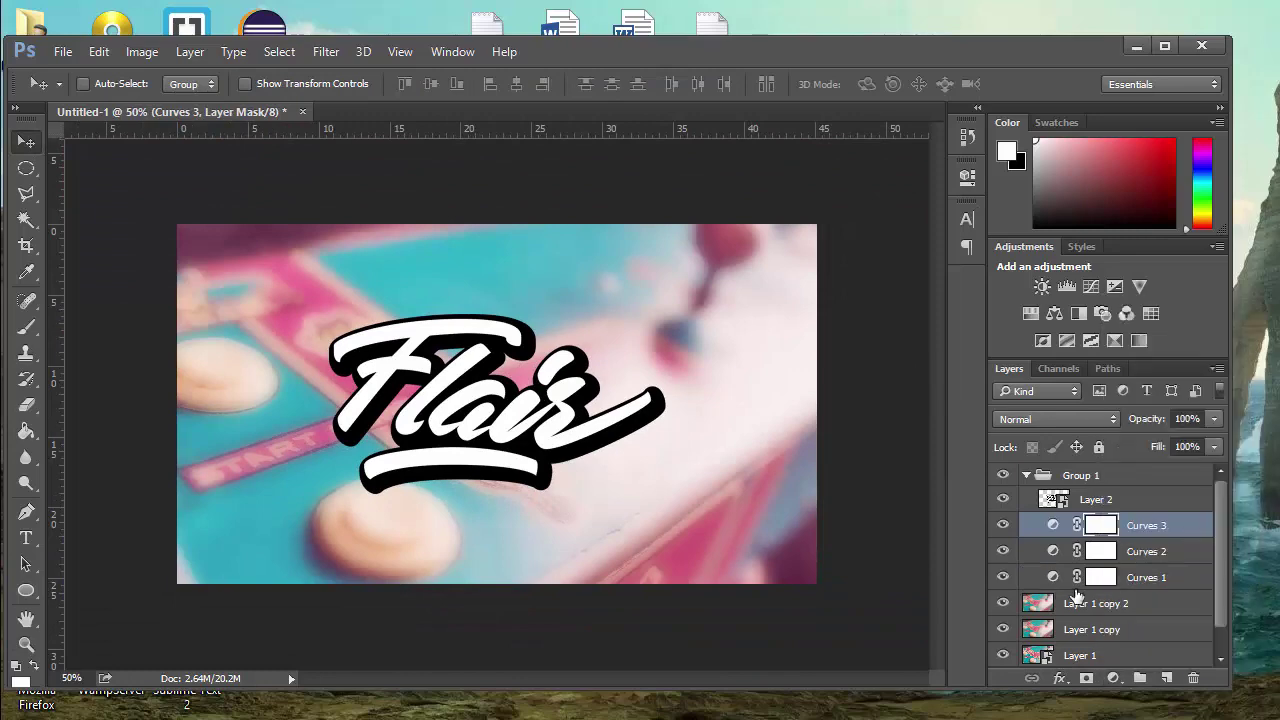
Add and fine-tune a Levels adjustment above Curves 1, and place another blurred photo copy at 71% opacity beneath the group.
click(1074, 580)
click(1067, 286)
drag(911, 434, 901, 434)
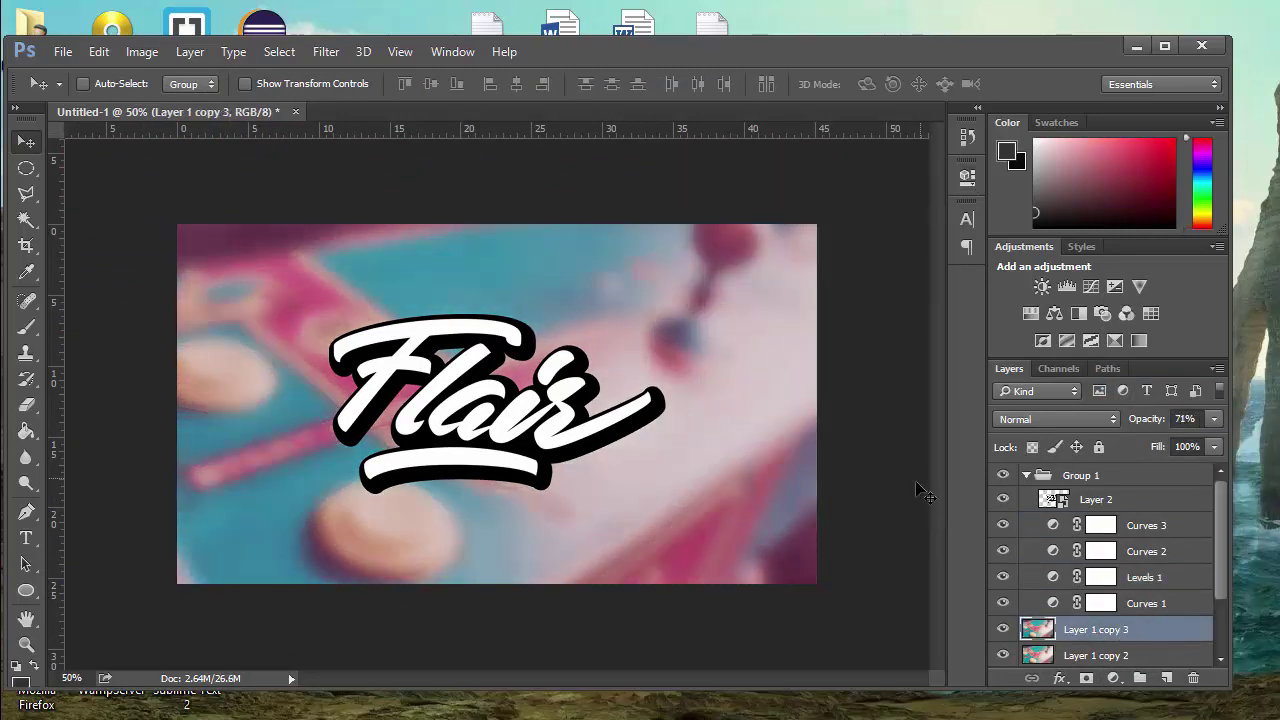
Move the lettering layer below Group 1 and add the grunge11.jpg texture above it, scaled to the canvas, in Overlay mode.
drag(1105, 499, 1120, 616)
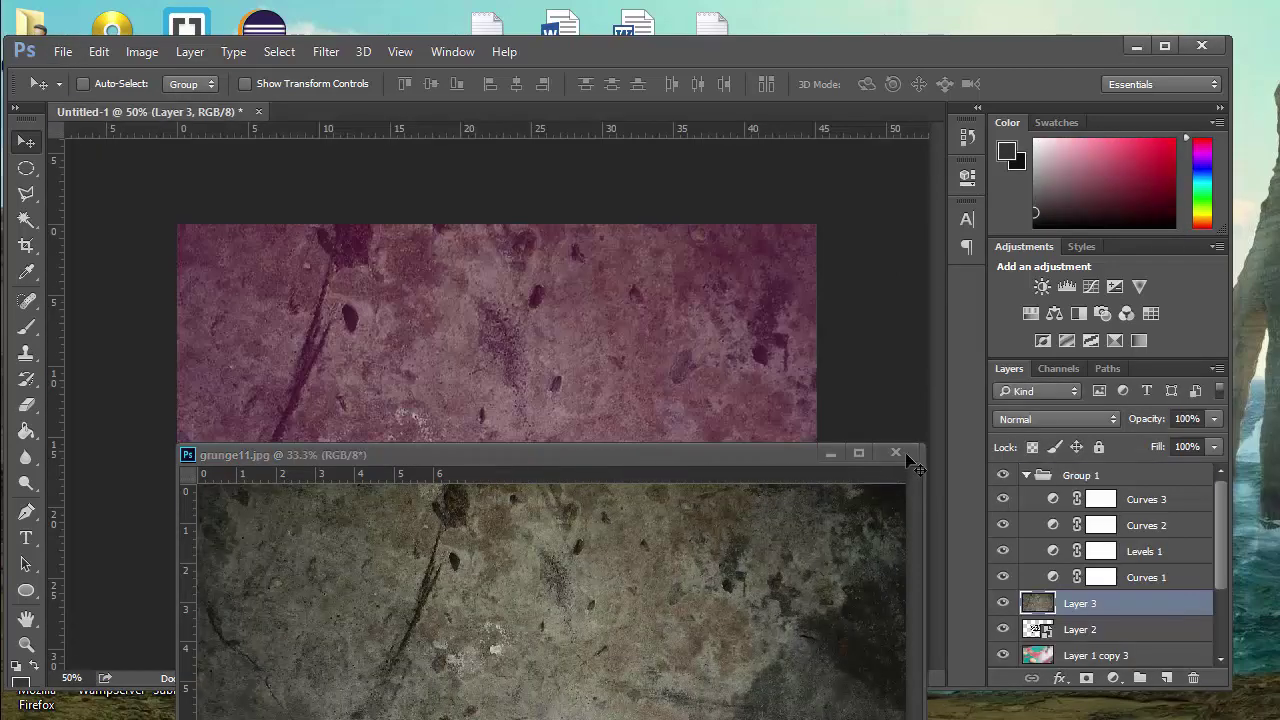
key(ctrl+t)
drag(720, 600, 638, 500)
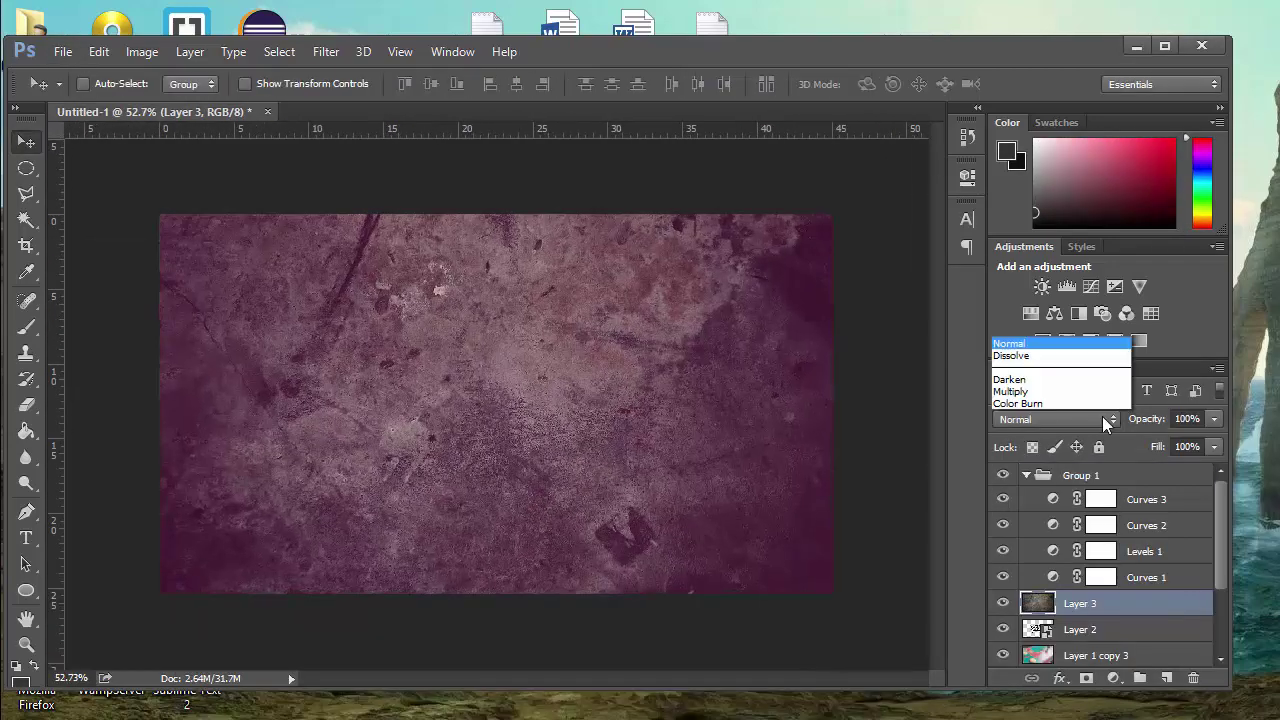
click(1102, 416)
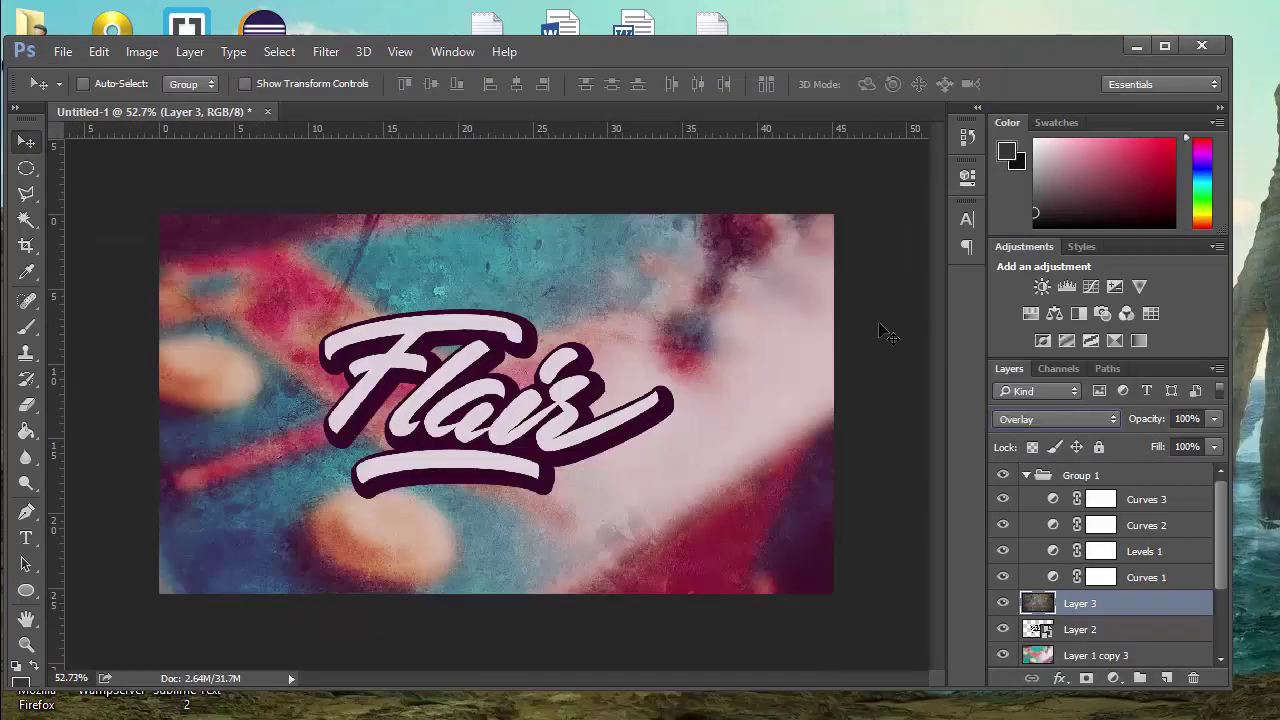
Add a Drop Shadow effect to the Flair lettering layer.
key(z)
right_click(579, 405)
click(597, 470)
click(1080, 629)
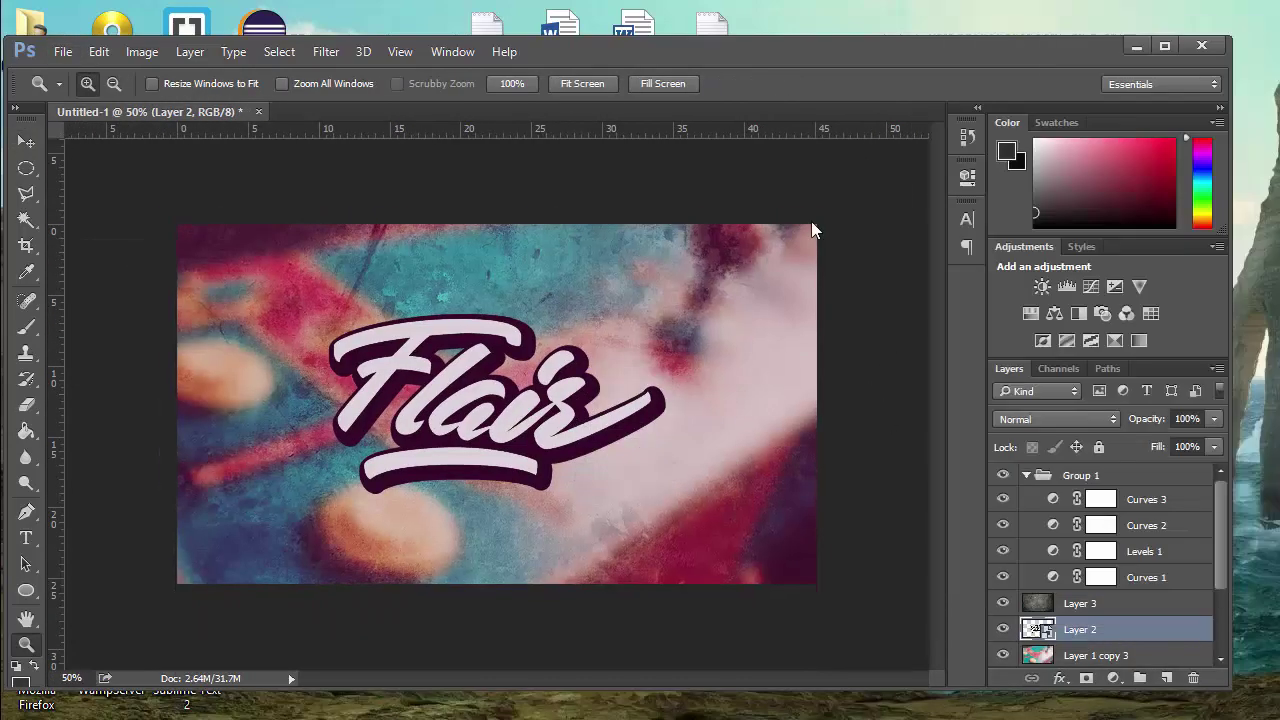
double_click(1130, 629)
drag(966, 367, 975, 343)
key(Return)
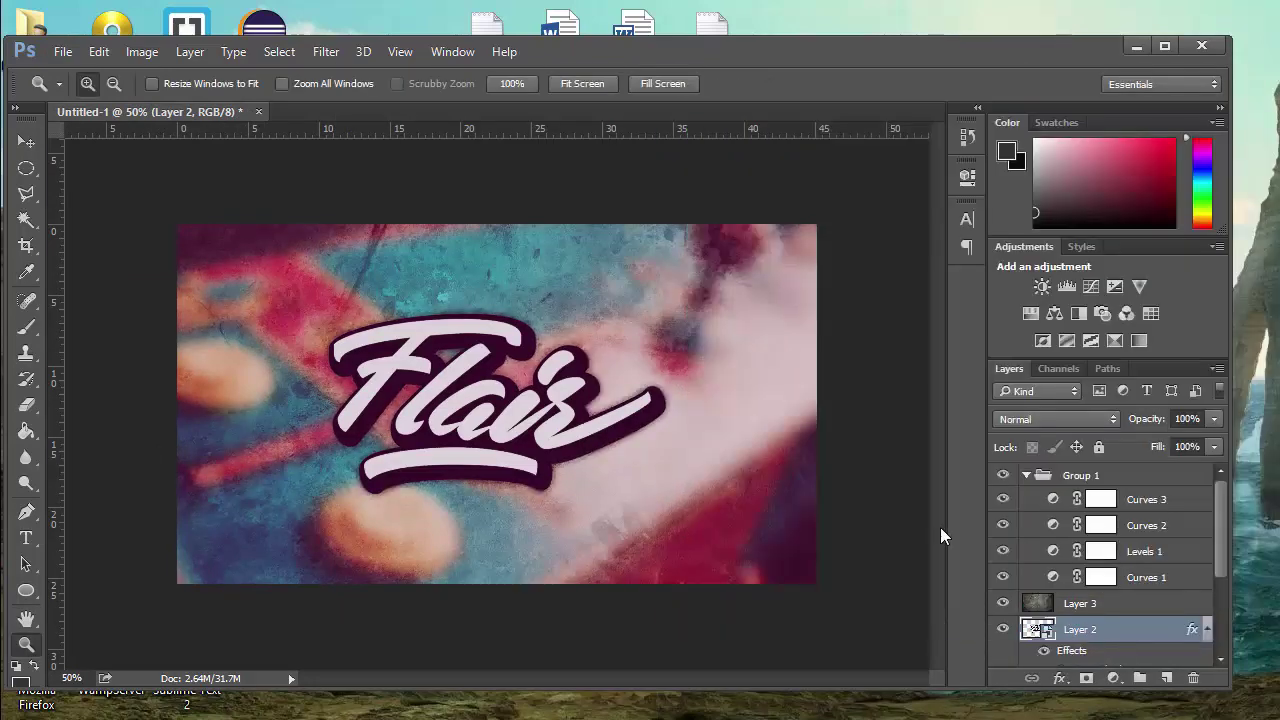
Duplicate the lettering layer, hide the original, and change the copy's blend mode.
key(v)
key(ctrl+j)
click(1003, 633)
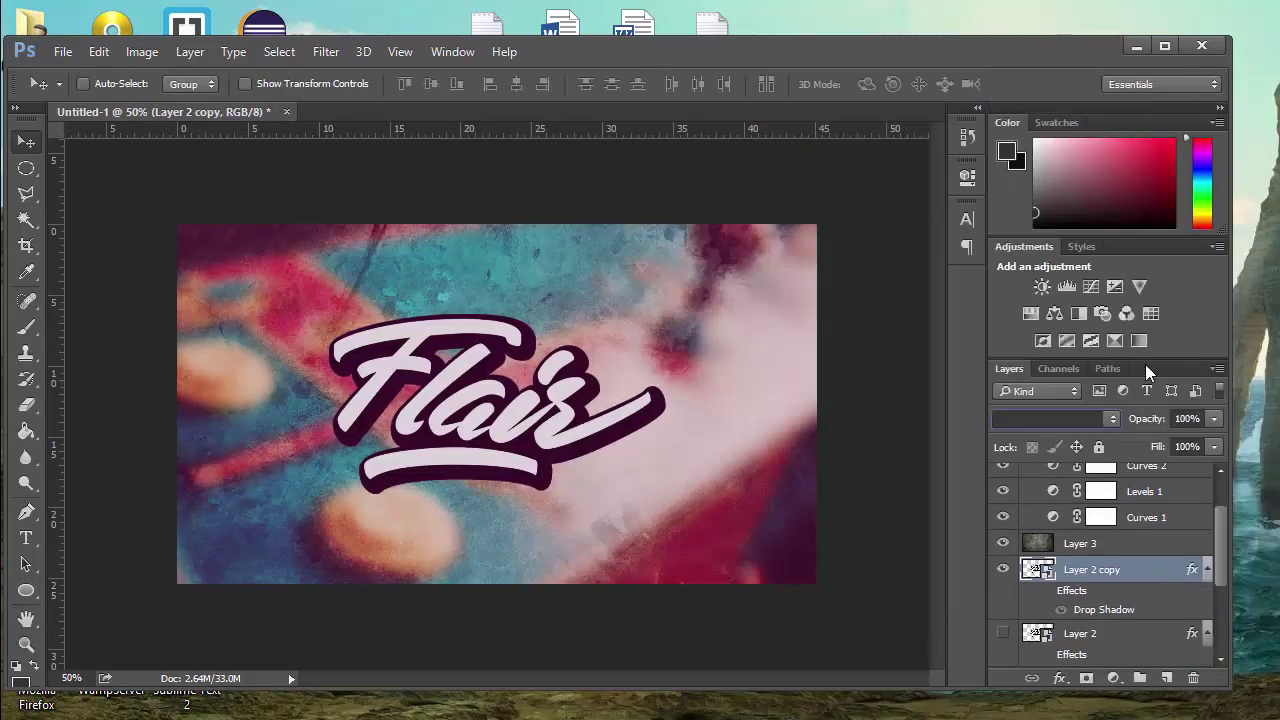
click(1056, 419)
click(1050, 218)
Show the original lettering layer, move it above its copy, and lower its opacity.
click(1003, 633)
drag(1091, 633, 1091, 556)
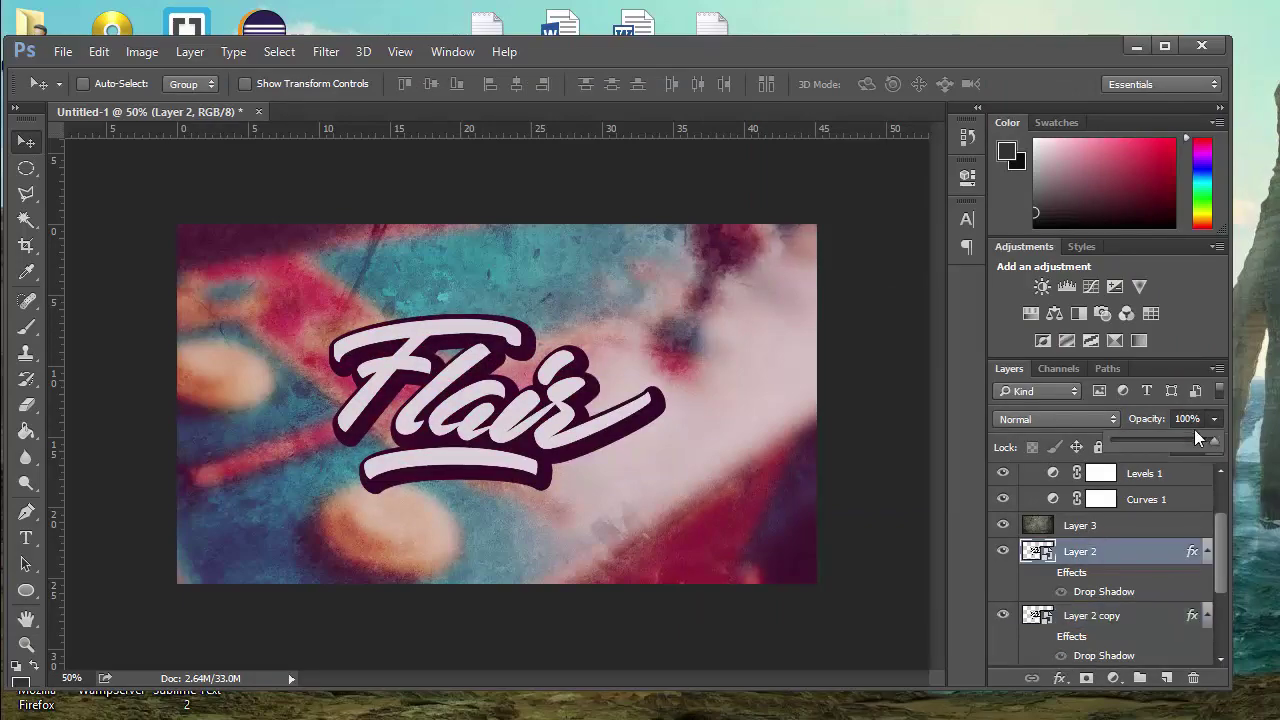
drag(1214, 419, 1180, 441)
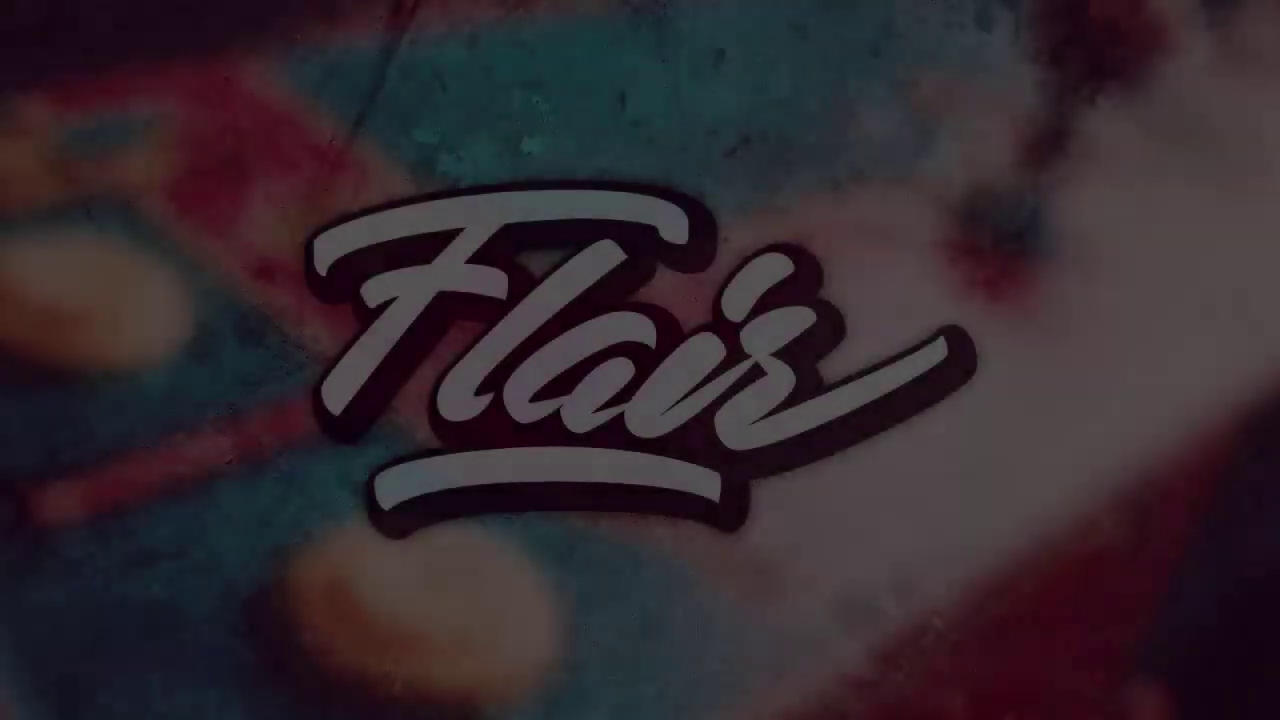